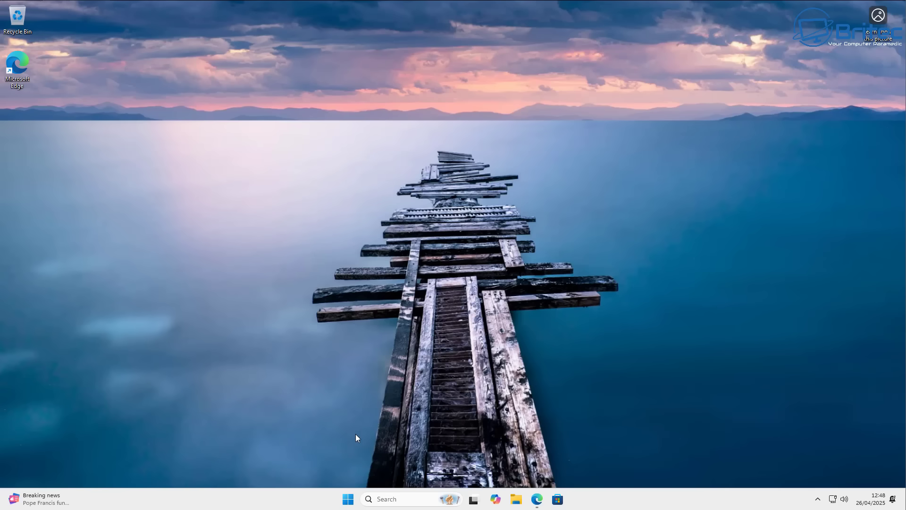
- Browse the full list of installed apps in the Start menu
left_click(347, 499)
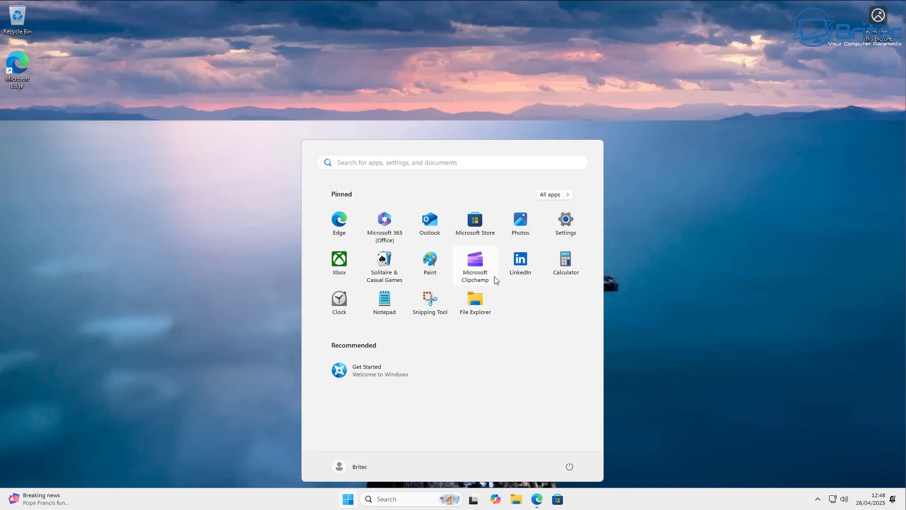
left_click(551, 195)
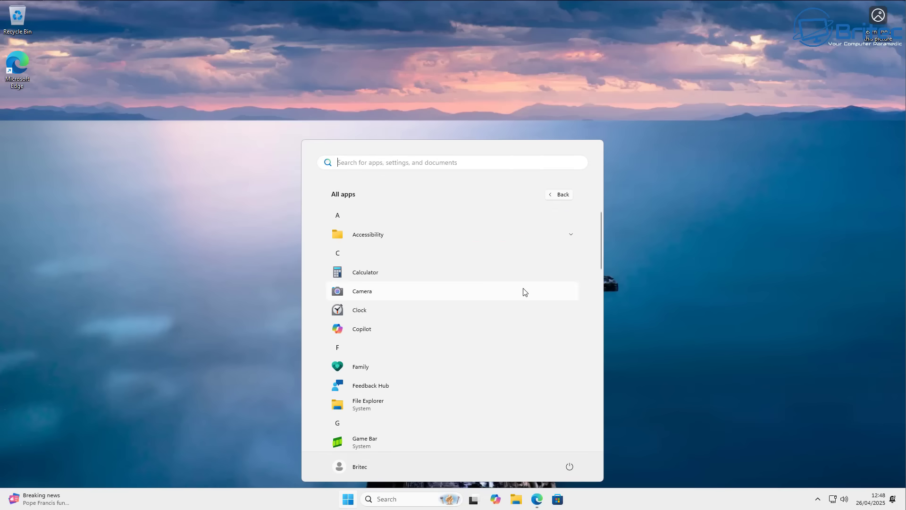
scroll(523, 292, "down", 4)
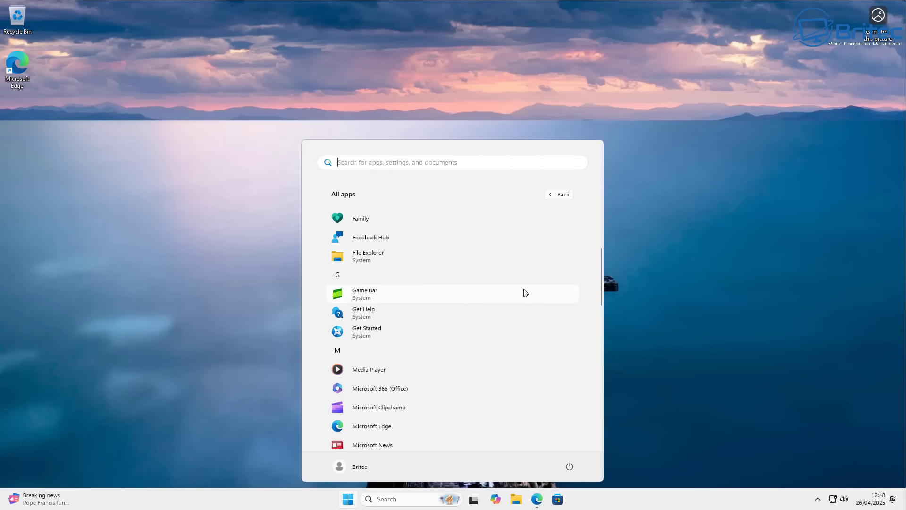
scroll(524, 292, "down", 5)
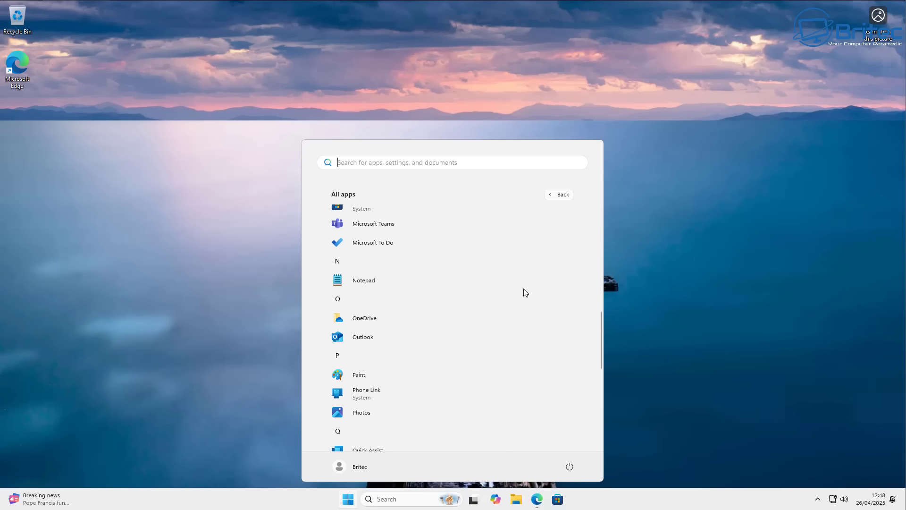
scroll(526, 293, "down", 2)
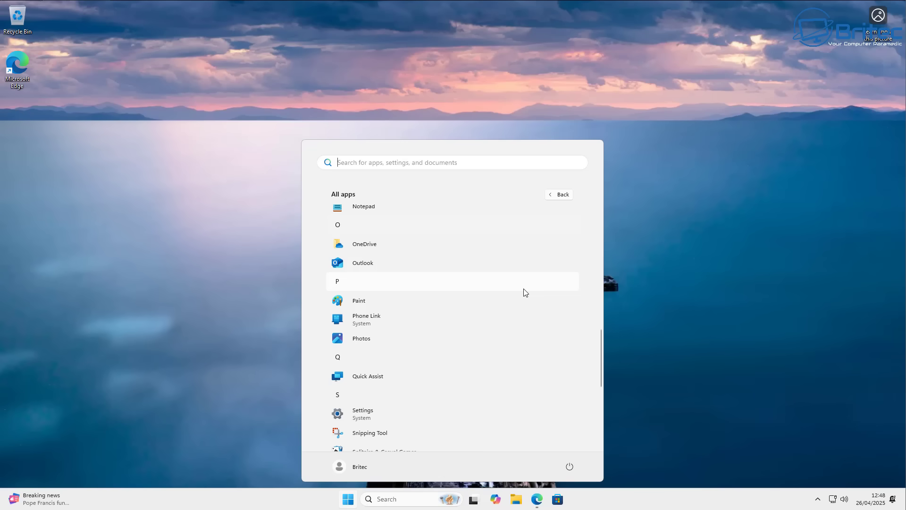
scroll(525, 293, "down", 5)
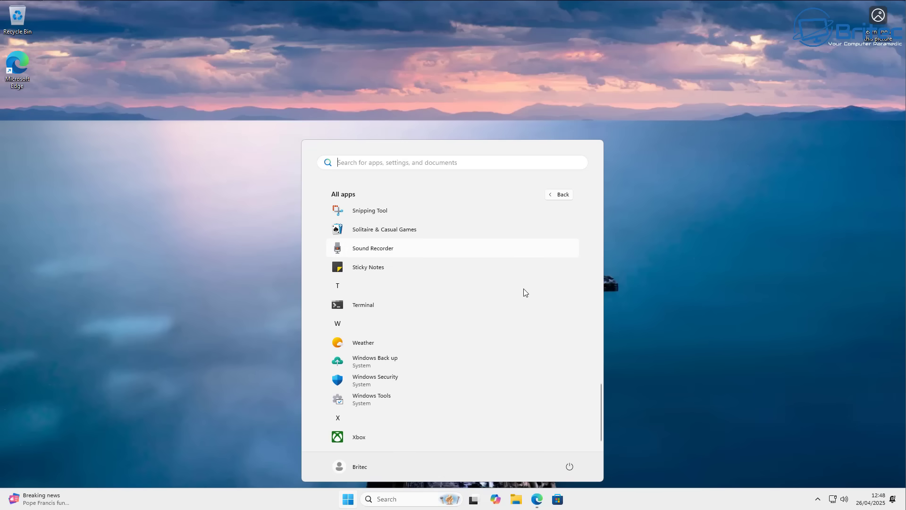
left_click(678, 293)
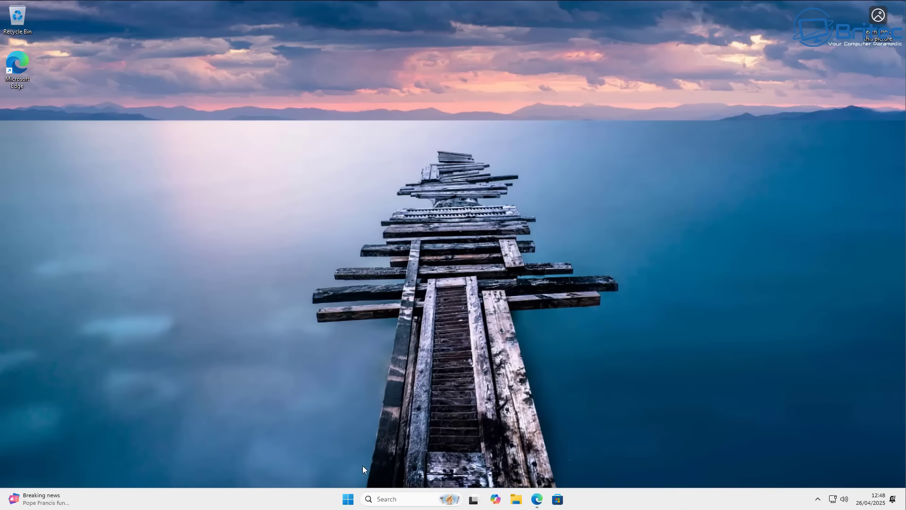
- Open Settings full screen and check the Location permission under Privacy & security
left_click(349, 500)
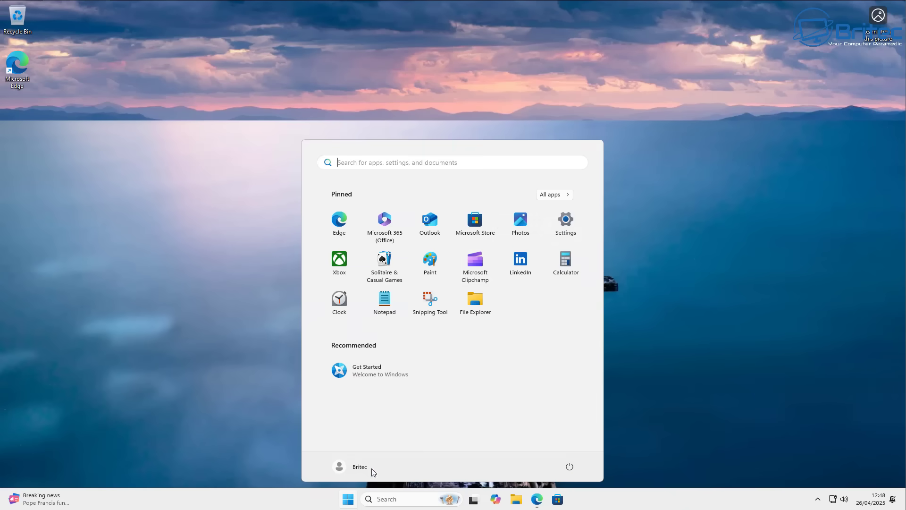
left_click(565, 221)
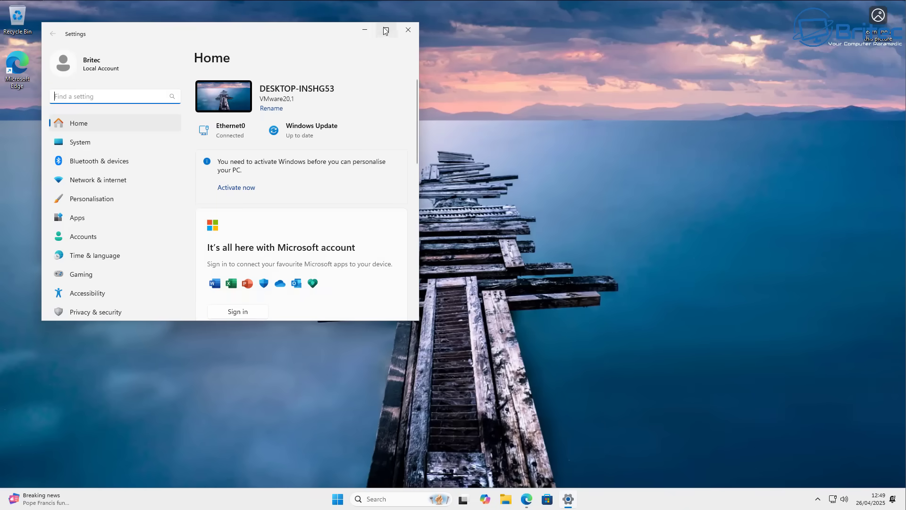
left_click(386, 29)
left_click(71, 298)
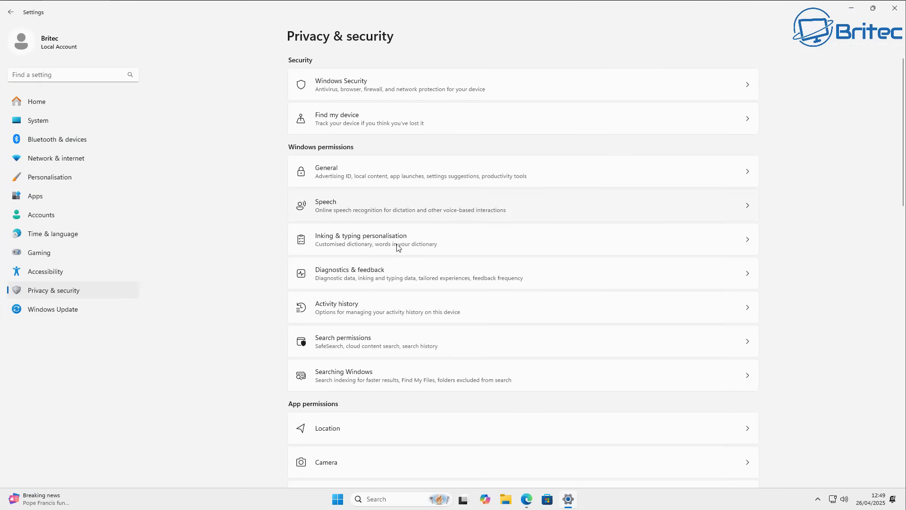
scroll(372, 410, "down", 4)
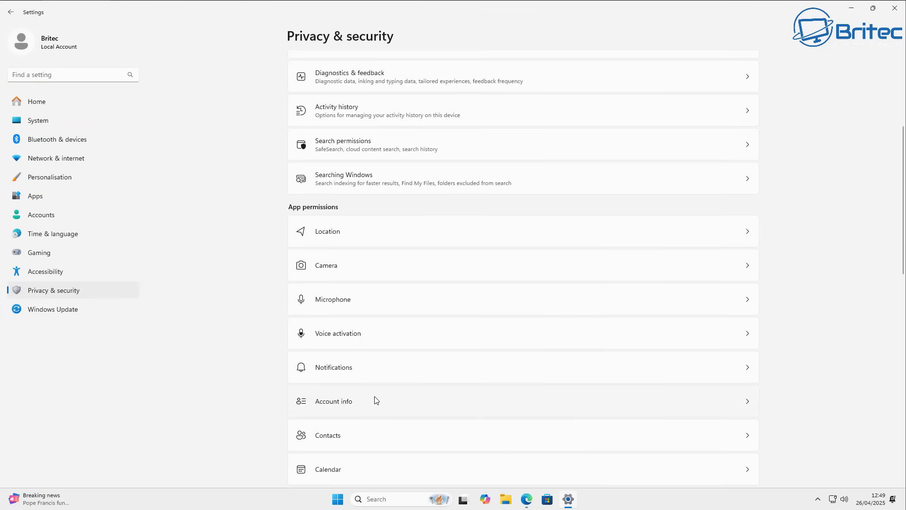
left_click(391, 233)
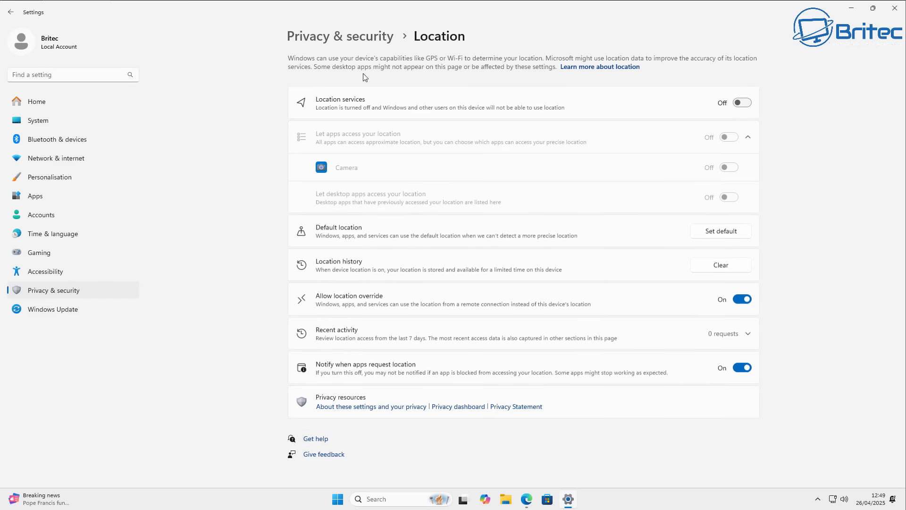
left_click(11, 11)
- Check the Contacts permission and scroll through the remaining Privacy & security options
scroll(393, 404, "down", 8)
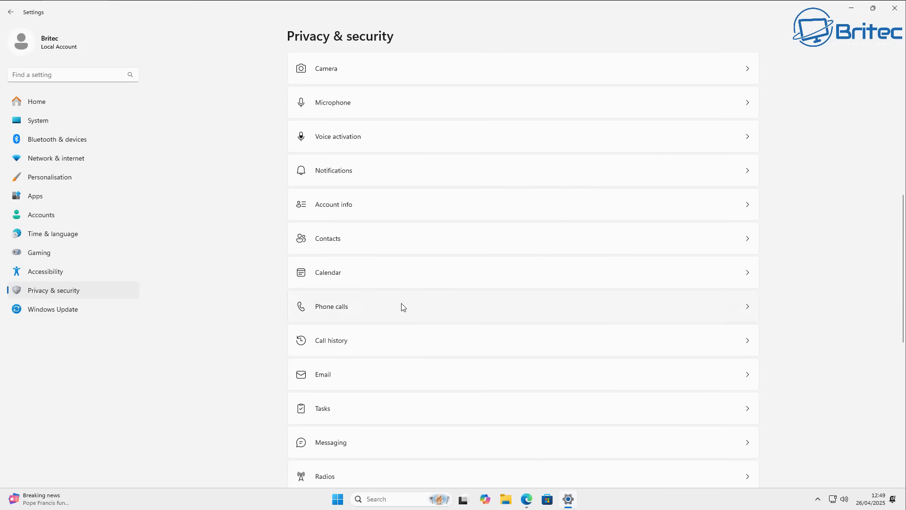
left_click(404, 250)
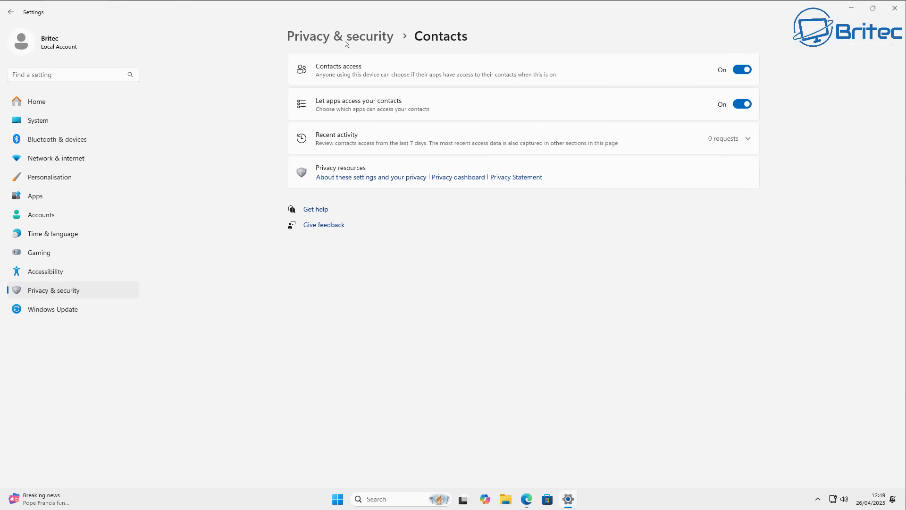
left_click(9, 12)
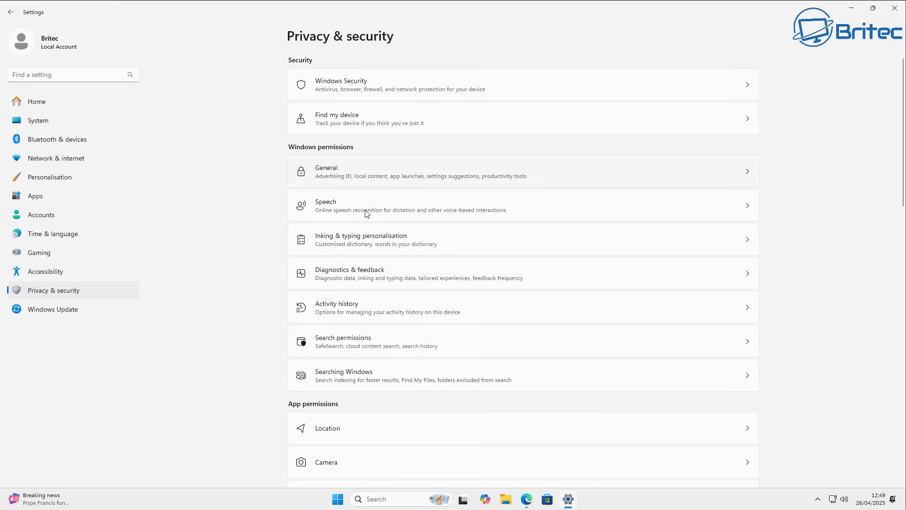
scroll(429, 377, "down", 5)
scroll(431, 378, "down", 9)
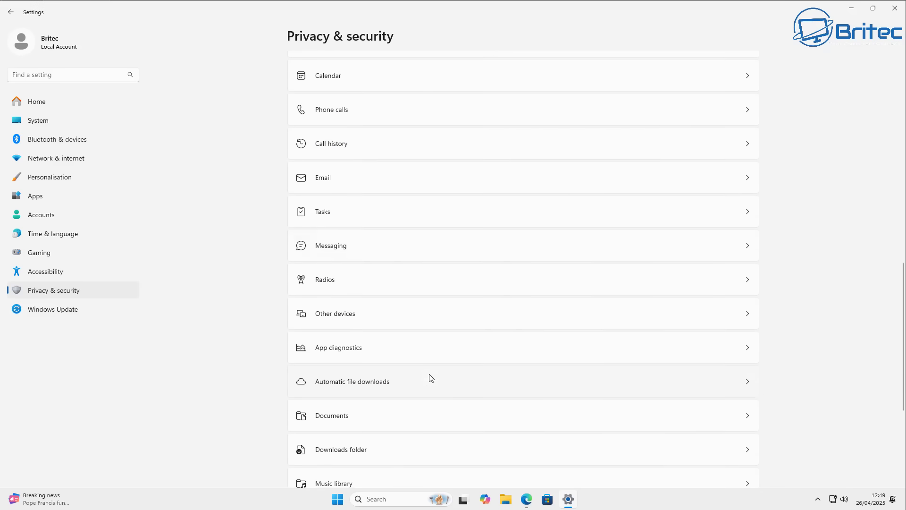
scroll(431, 378, "down", 2)
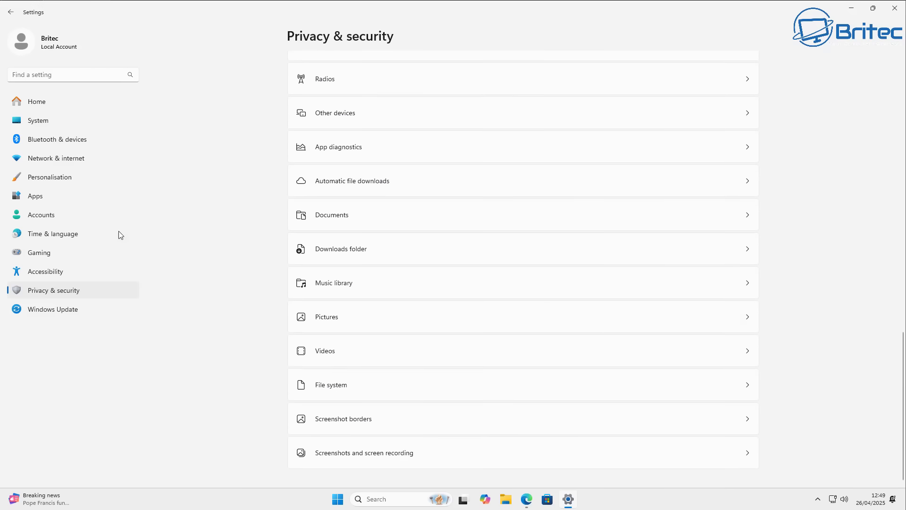
- Scroll down through the System settings page
left_click(47, 121)
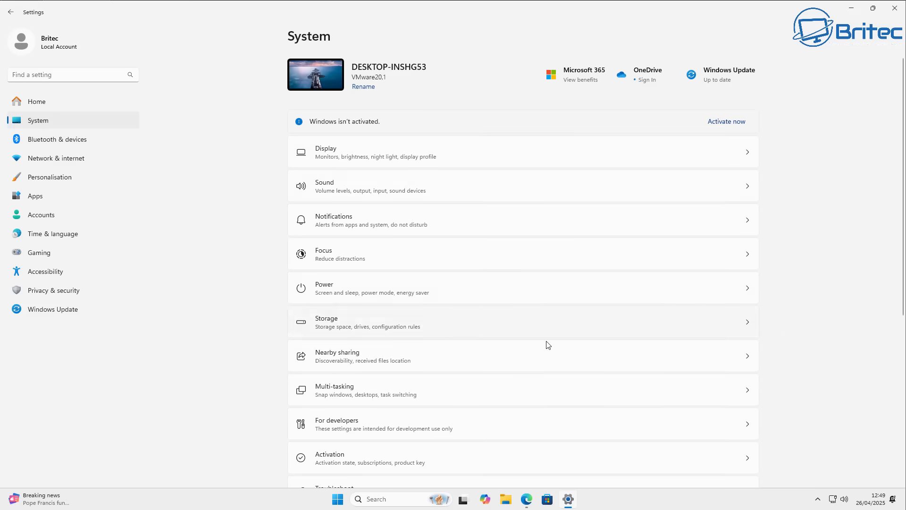
scroll(548, 345, "down", 4)
scroll(549, 363, "down", 4)
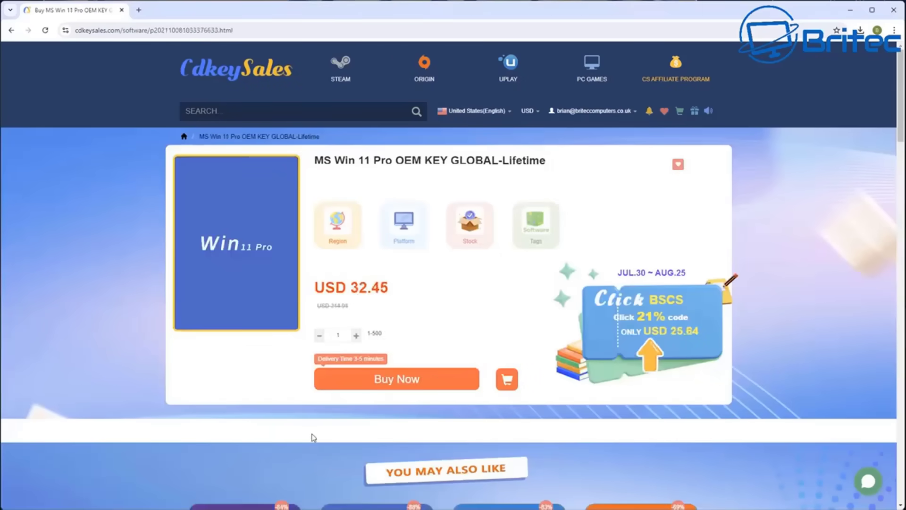
- Check out the Windows 11 Pro key and apply promotion code BR09
left_click(388, 380)
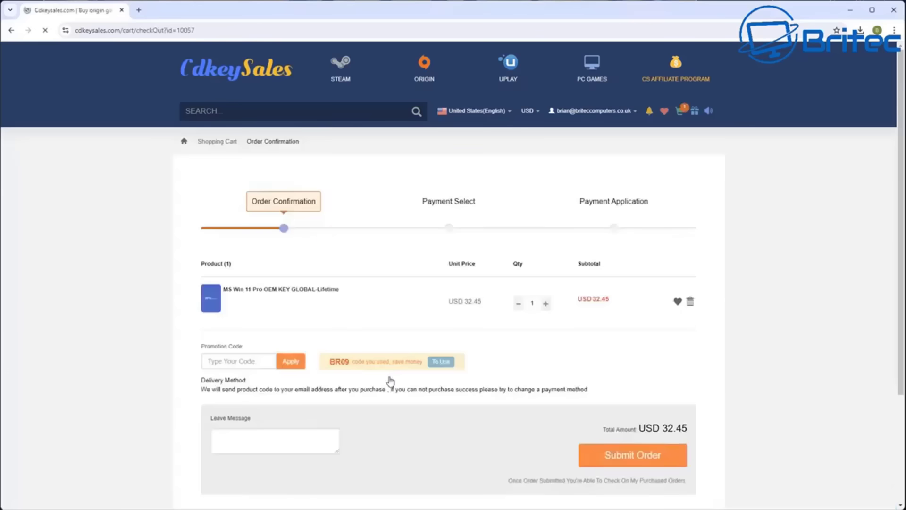
type("BR09")
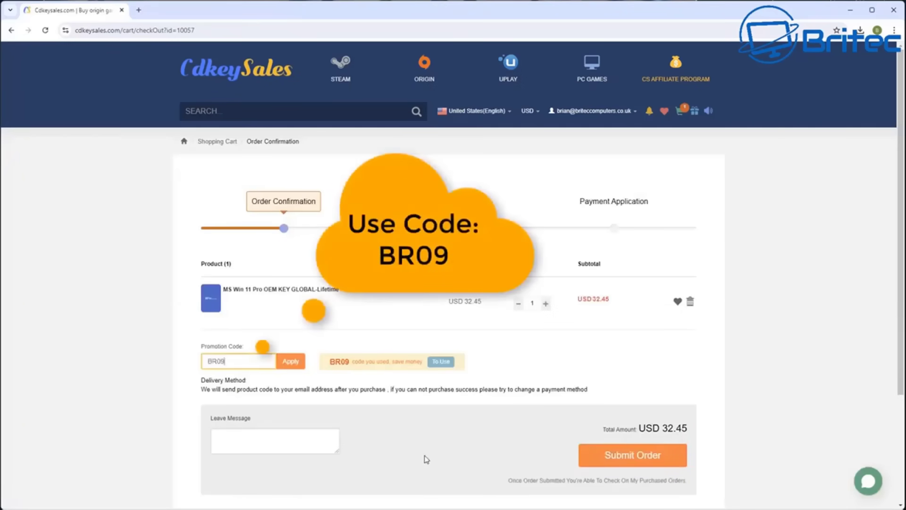
left_click(291, 362)
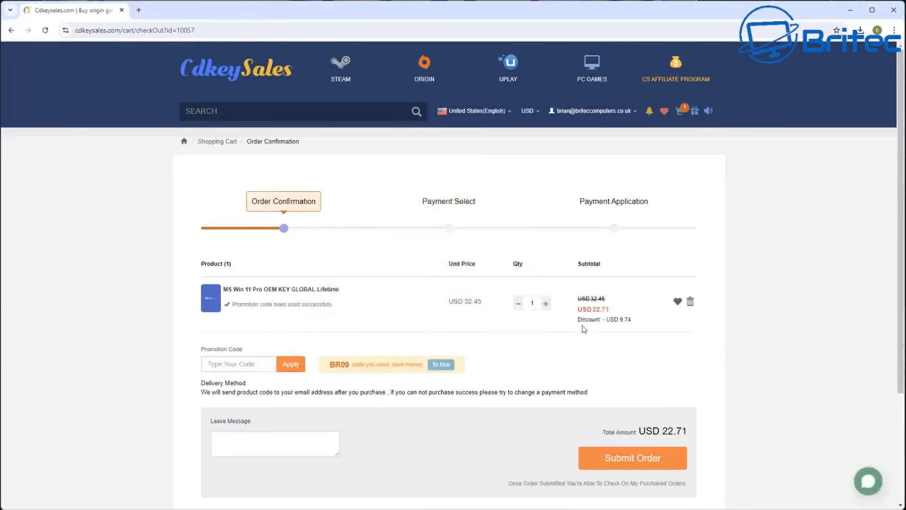
- Submit the order and activate Windows with the purchased product key
left_click(660, 463)
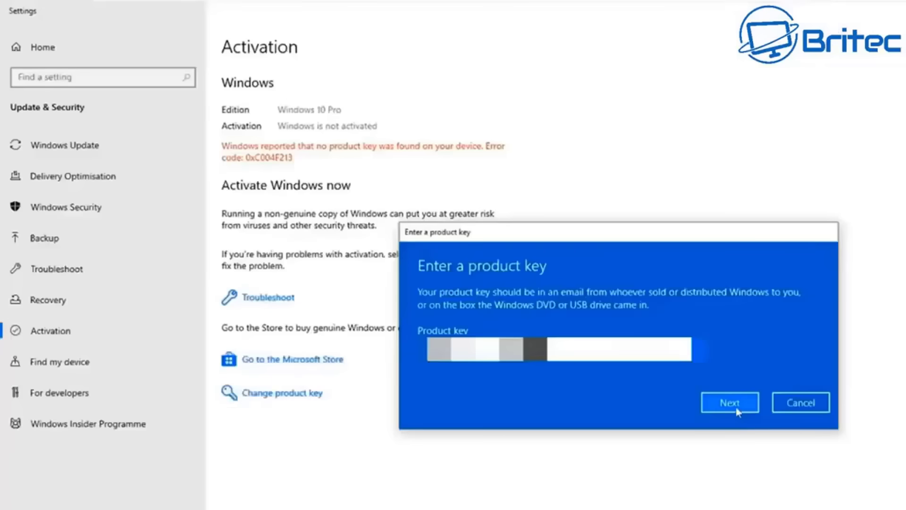
left_click(733, 403)
left_click(732, 372)
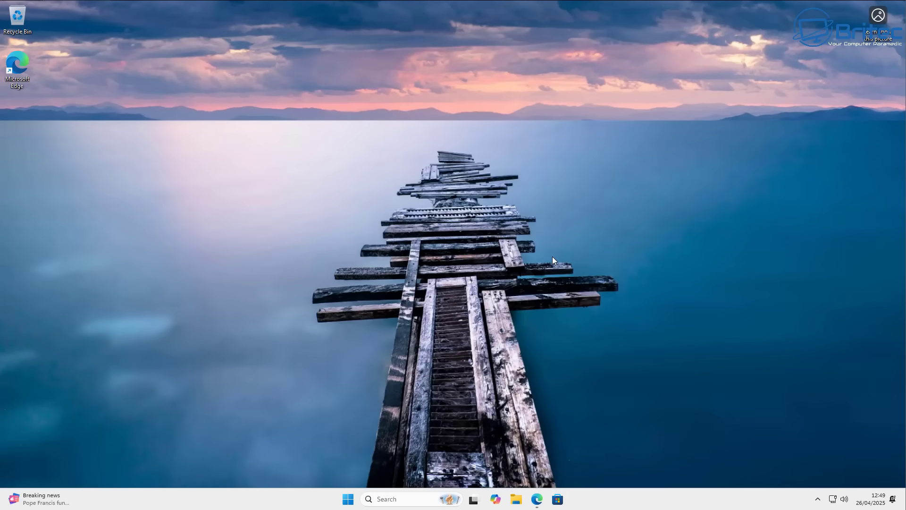
- Open the Crapfixer 0.22 release page and scroll to its CFixer.exe and plugins.zip assets
left_click(542, 499)
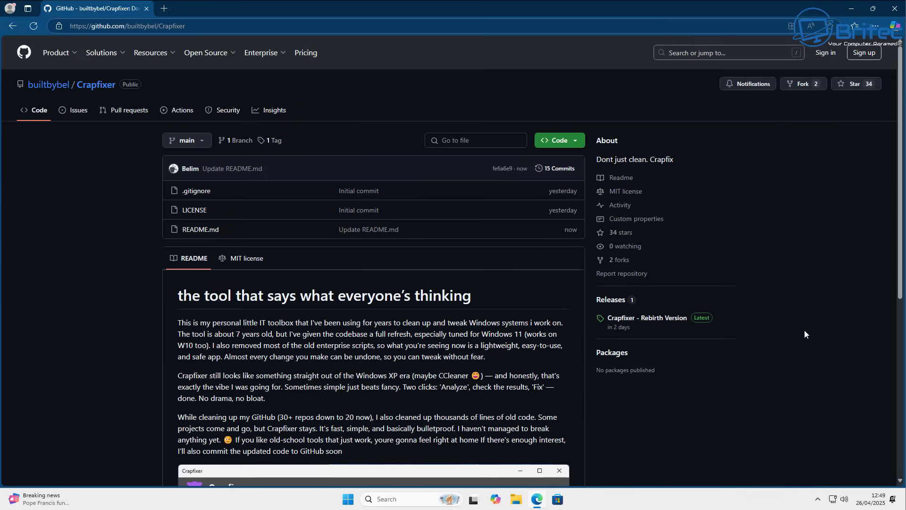
middle_click(808, 318)
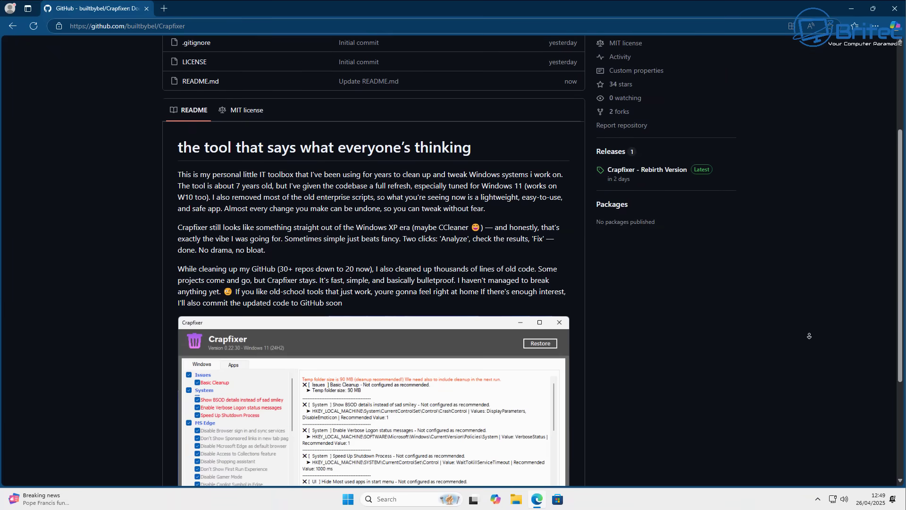
middle_click(810, 338)
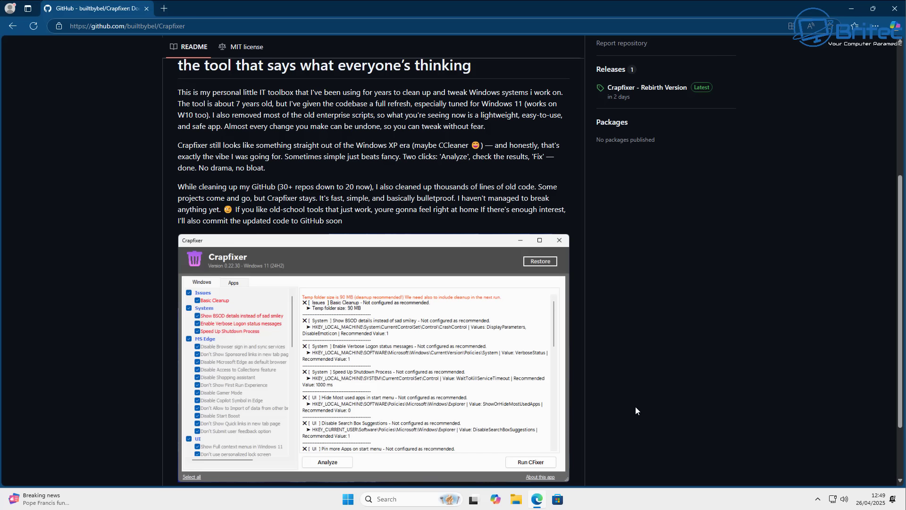
left_click(704, 89)
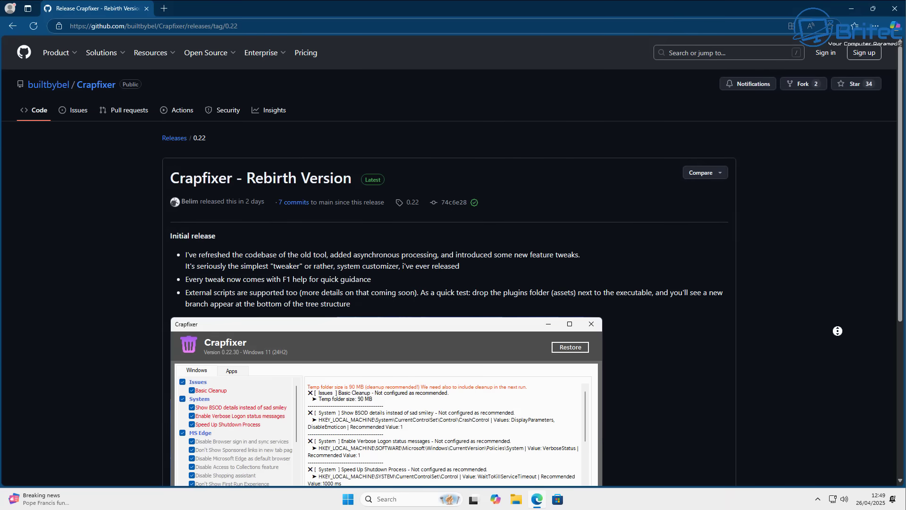
scroll(837, 331, "down", 2)
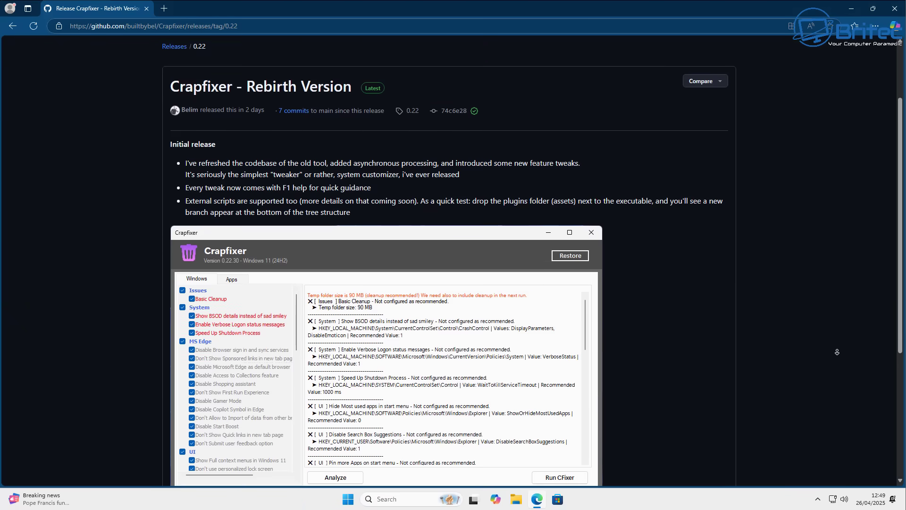
scroll(838, 352, "down", 3)
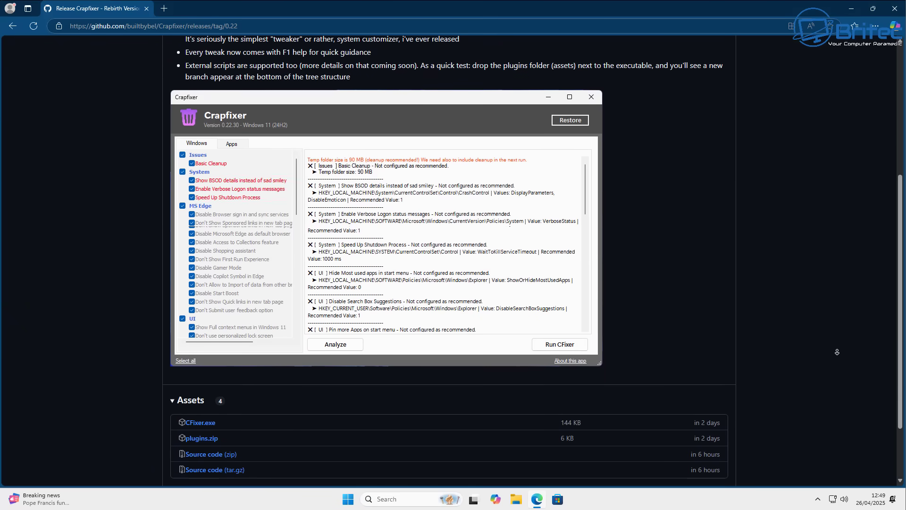
scroll(838, 352, "down", 1)
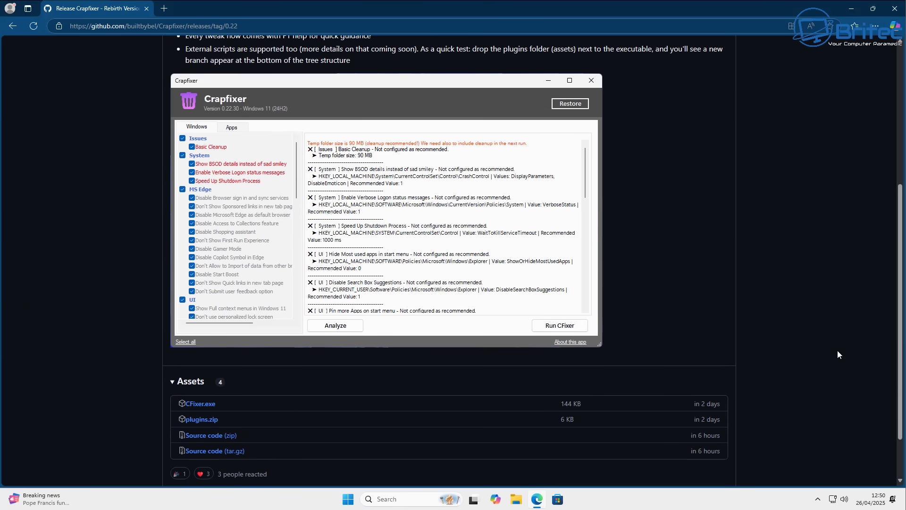
- Download CFixer.exe, keeping it despite the SmartScreen warning, and plugins.zip, then show them in Downloads
left_click(211, 405)
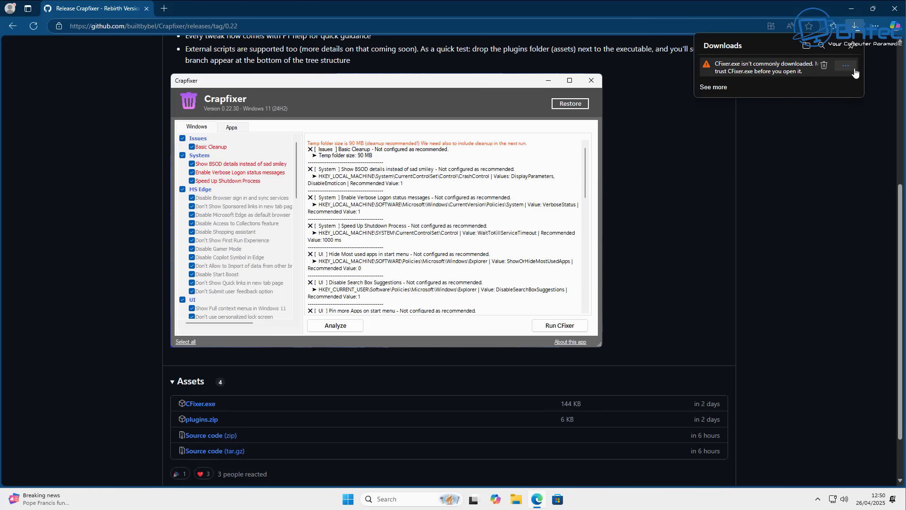
left_click(853, 69)
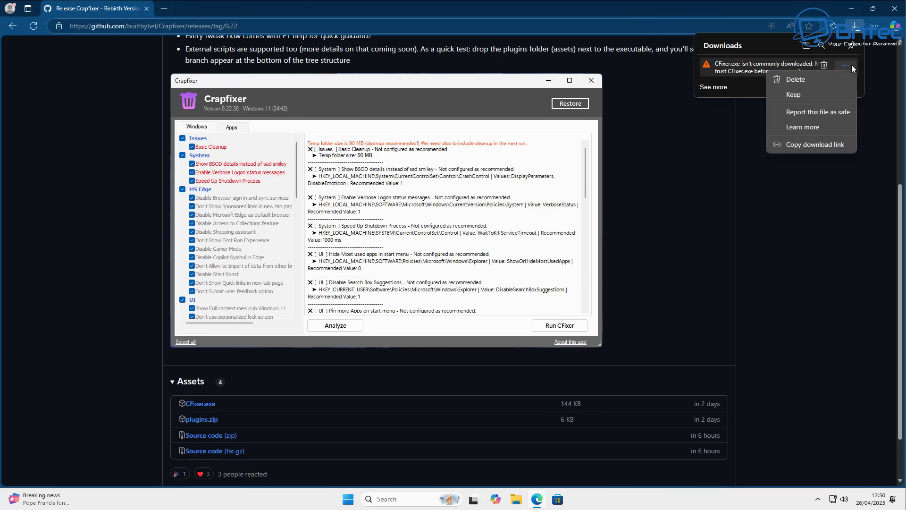
left_click(803, 95)
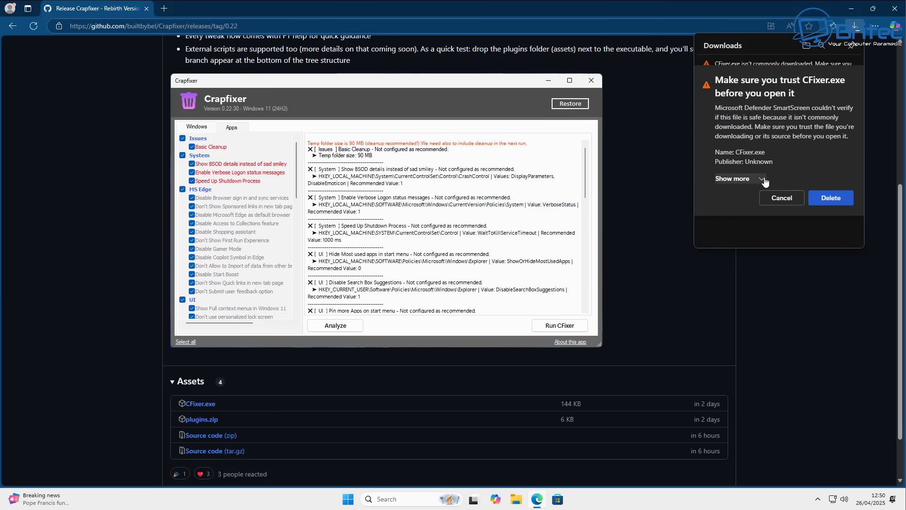
left_click(764, 180)
left_click(746, 191)
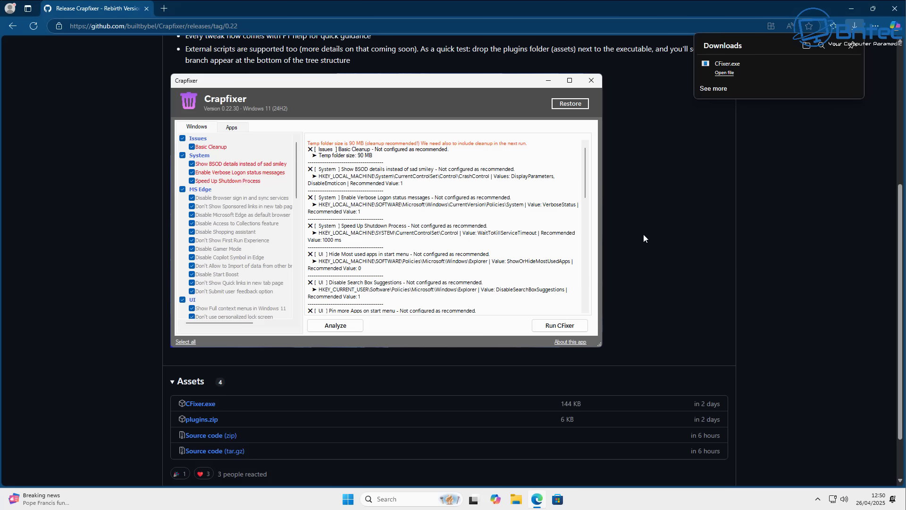
left_click(199, 421)
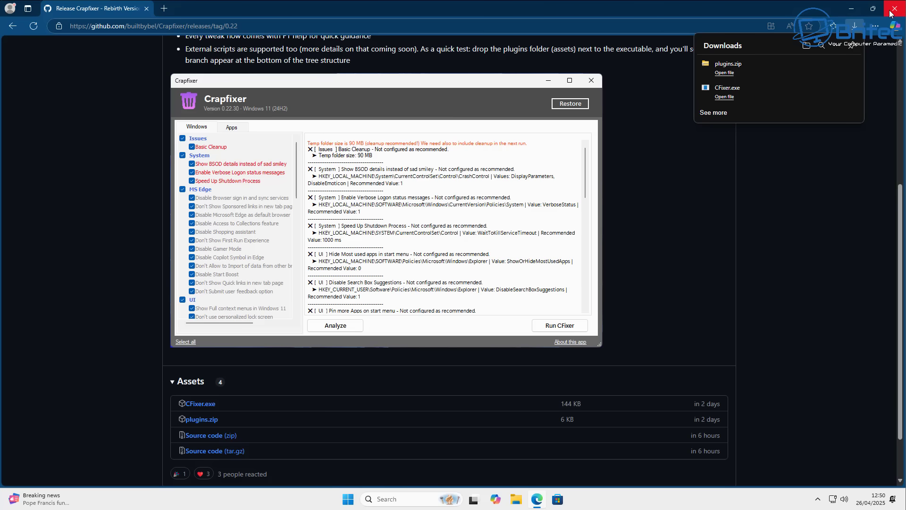
left_click(807, 46)
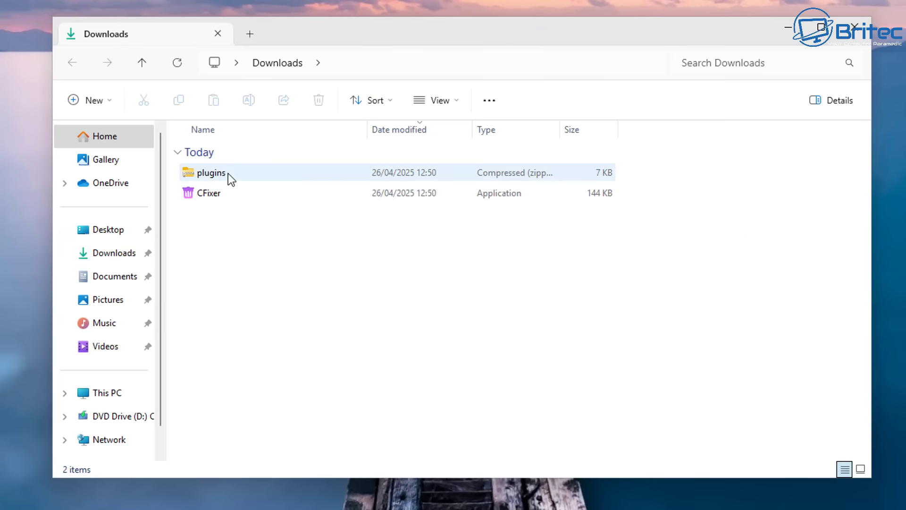
- Extract plugins.zip into a plugins folder in Downloads
right_click(228, 174)
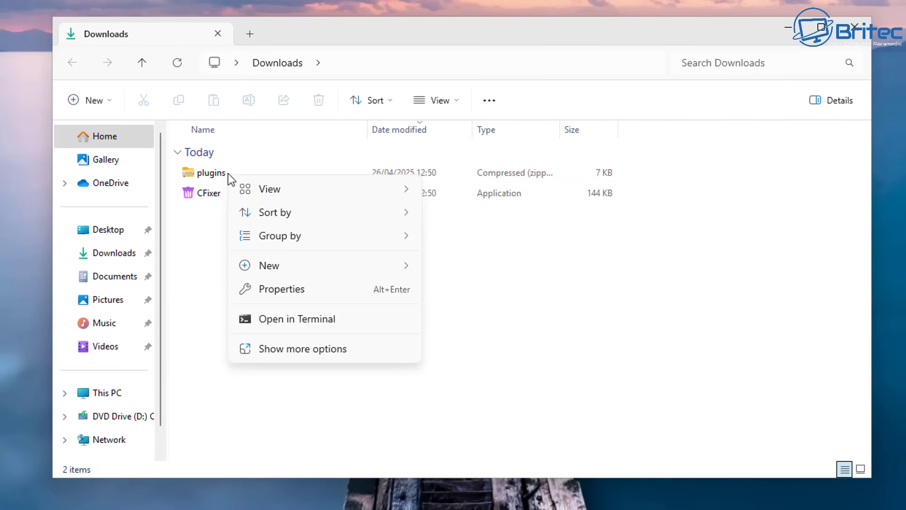
left_click(279, 350)
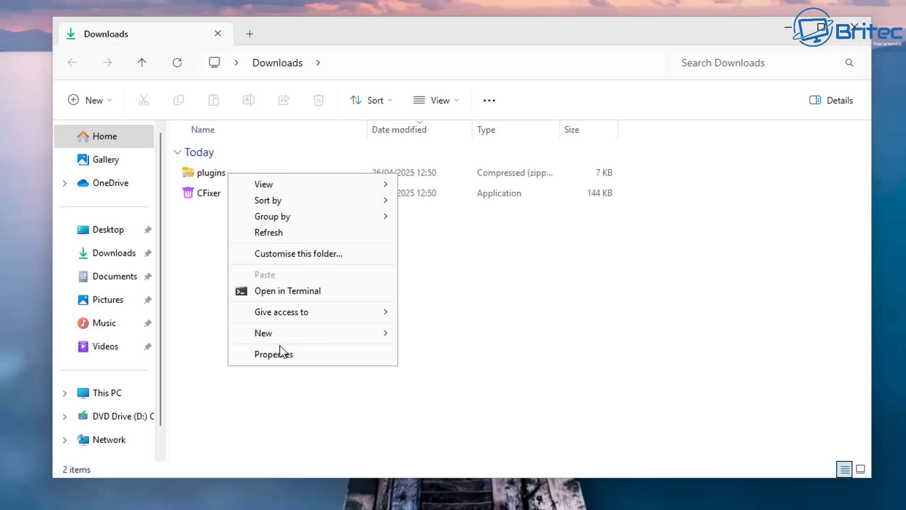
key("Escape")
left_click(200, 172)
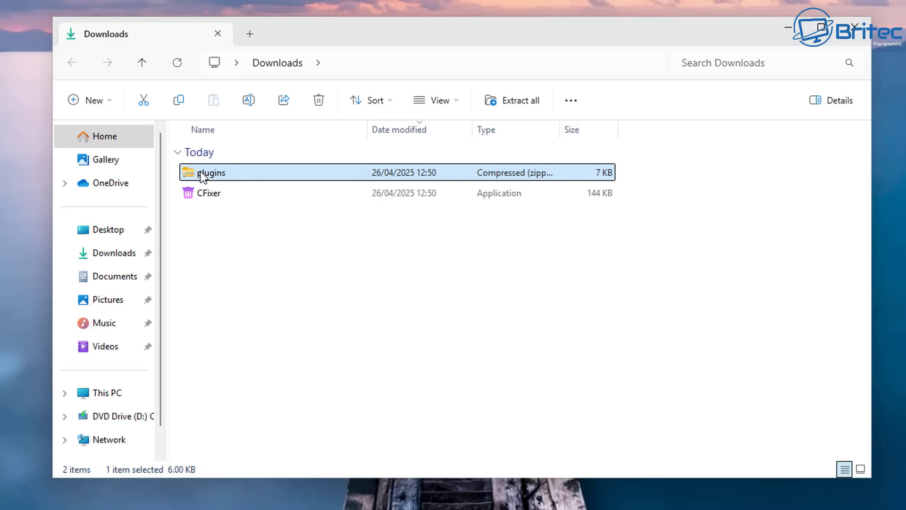
right_click(200, 172)
left_click(250, 347)
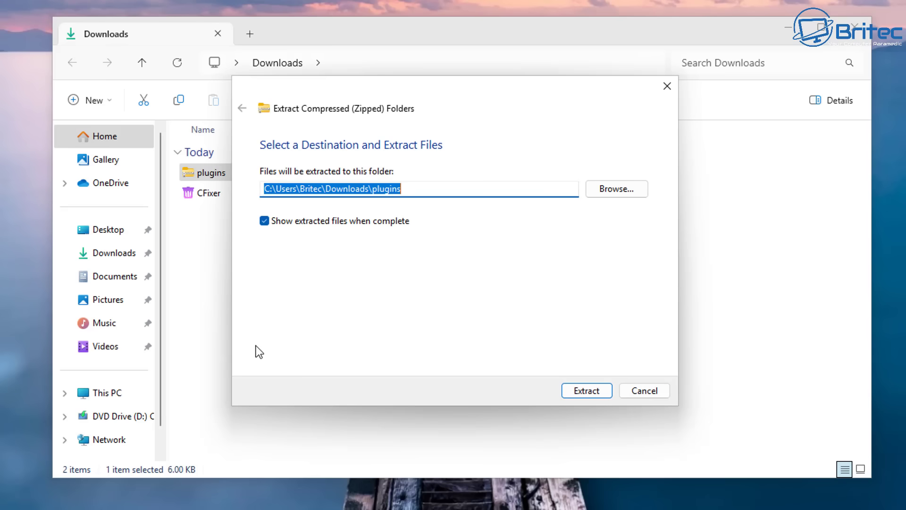
left_click(591, 392)
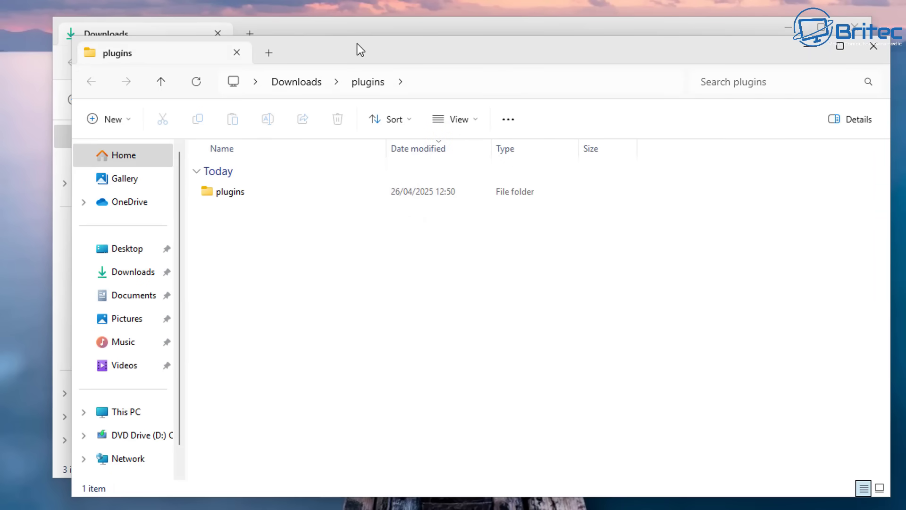
- View the extracted scripts as medium icons, then delete plugins.zip
left_click_drag(356, 43, 336, 22)
double_click(200, 171)
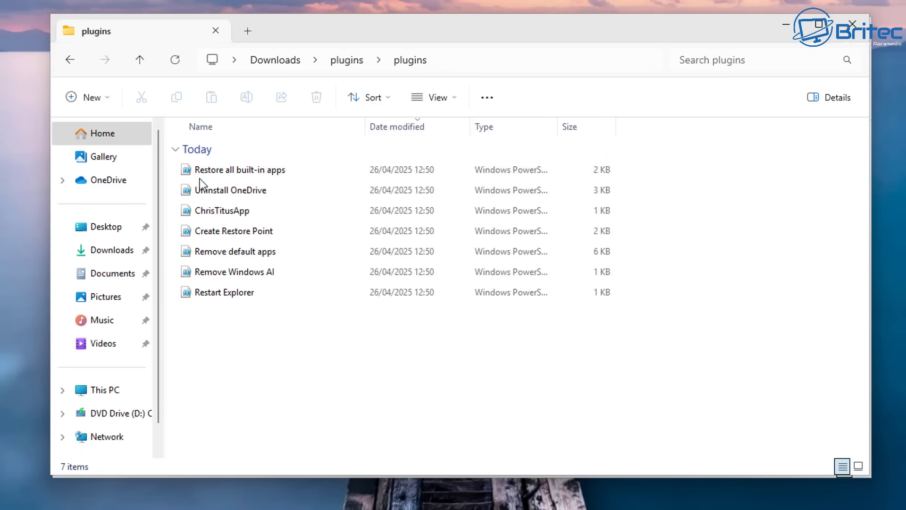
left_click(451, 98)
left_click(439, 179)
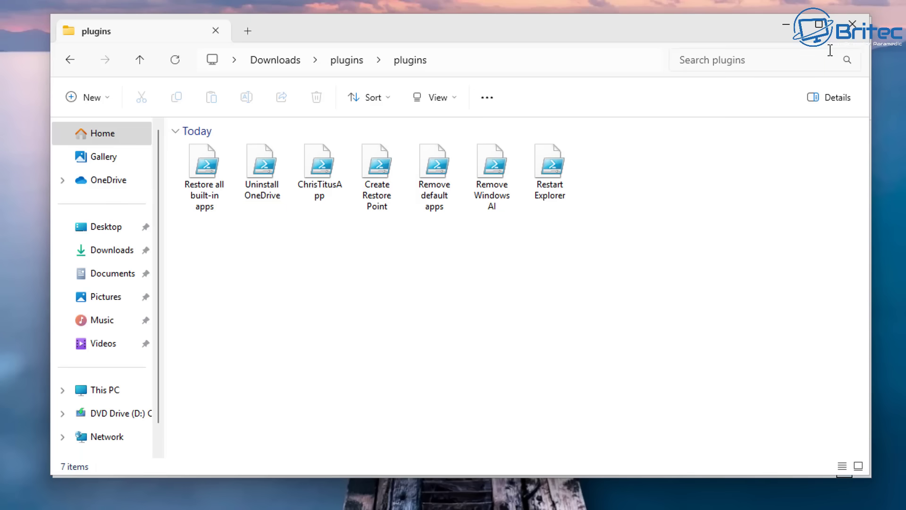
left_click(849, 32)
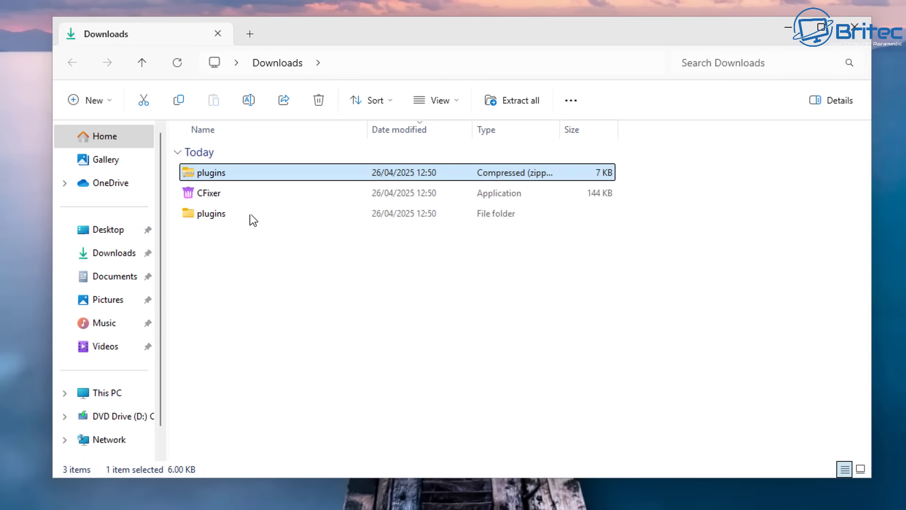
right_click(219, 173)
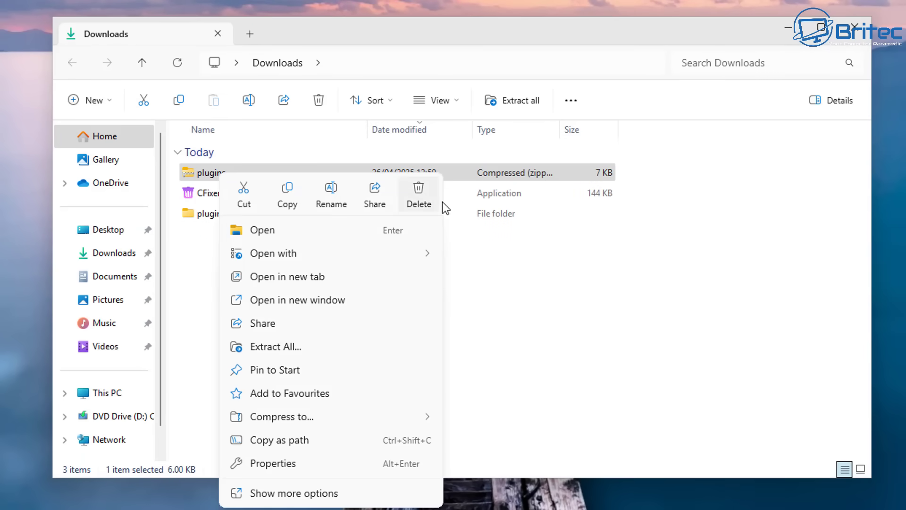
left_click(412, 197)
- Move the inner plugins folder up into Downloads so it directly holds the seven scripts
double_click(225, 200)
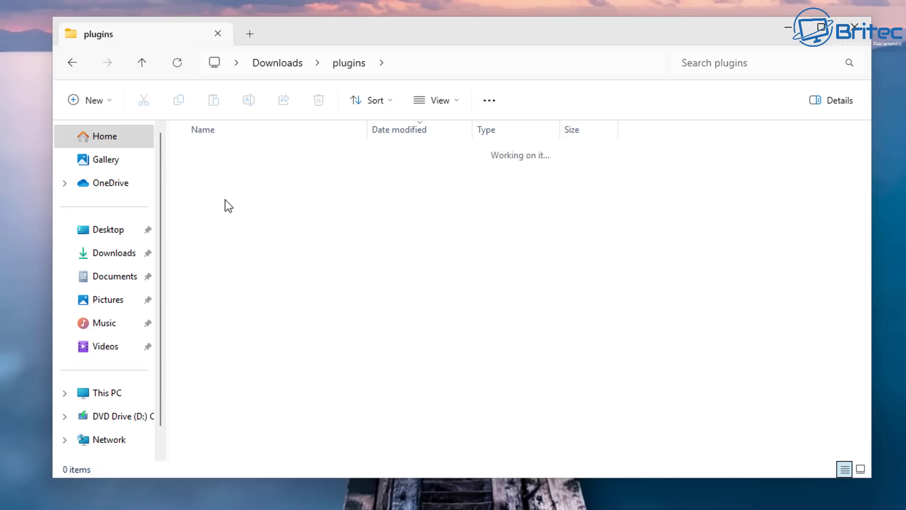
double_click(211, 177)
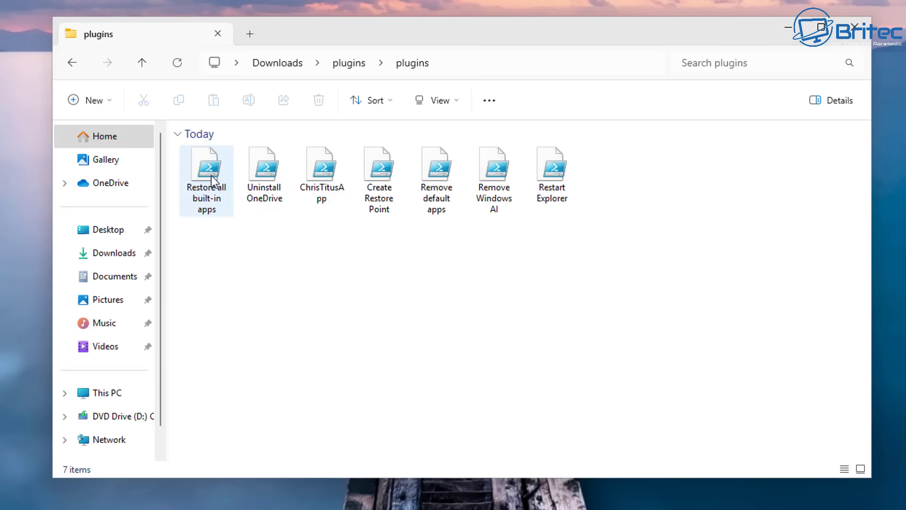
left_click(73, 63)
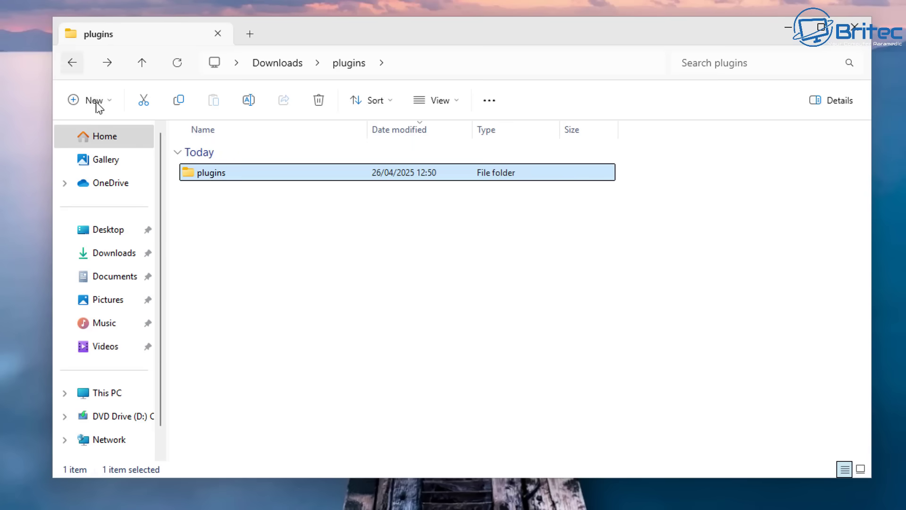
right_click(215, 177)
left_click(235, 189)
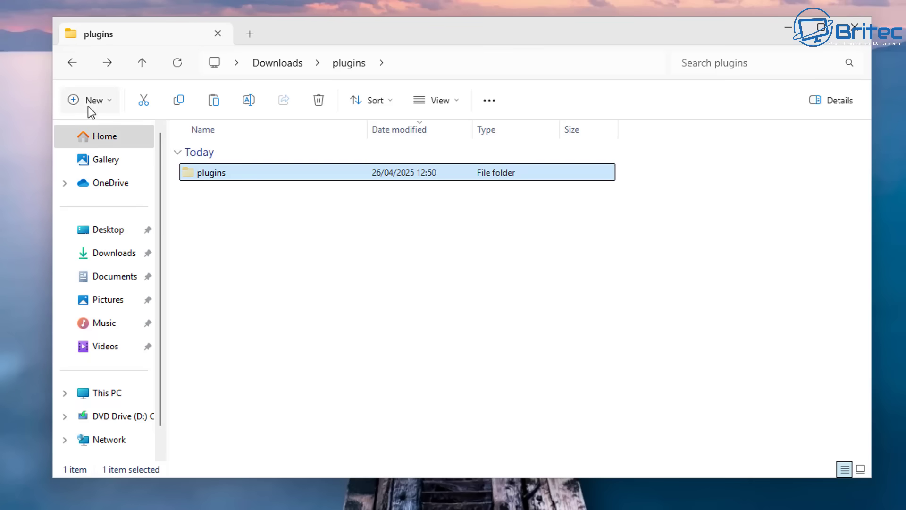
left_click(72, 64)
right_click(212, 223)
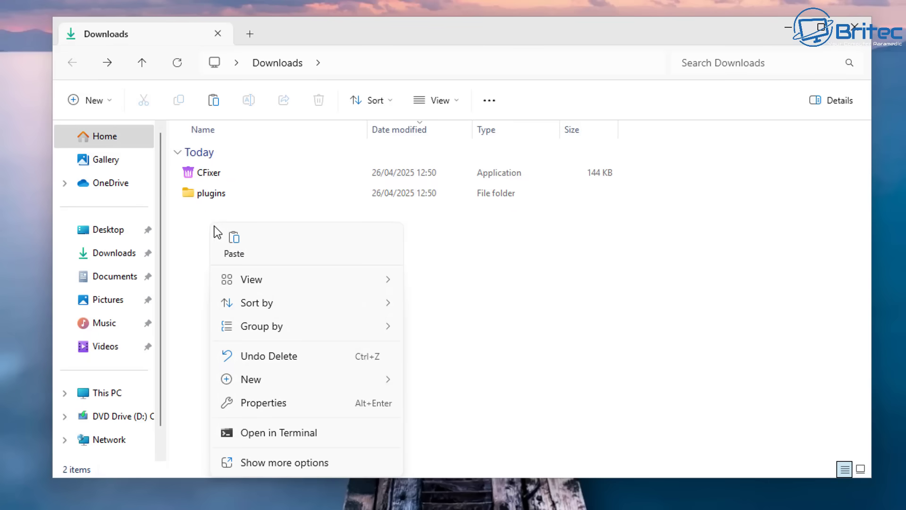
left_click(234, 243)
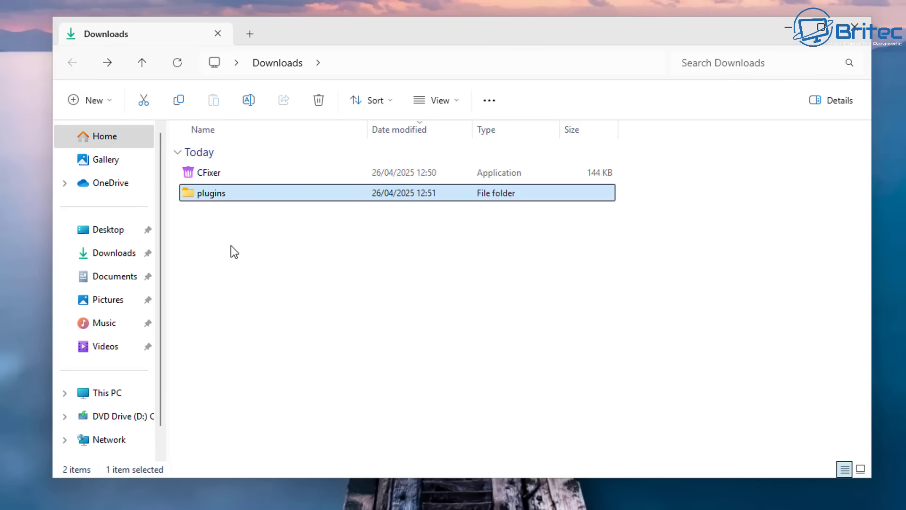
double_click(217, 193)
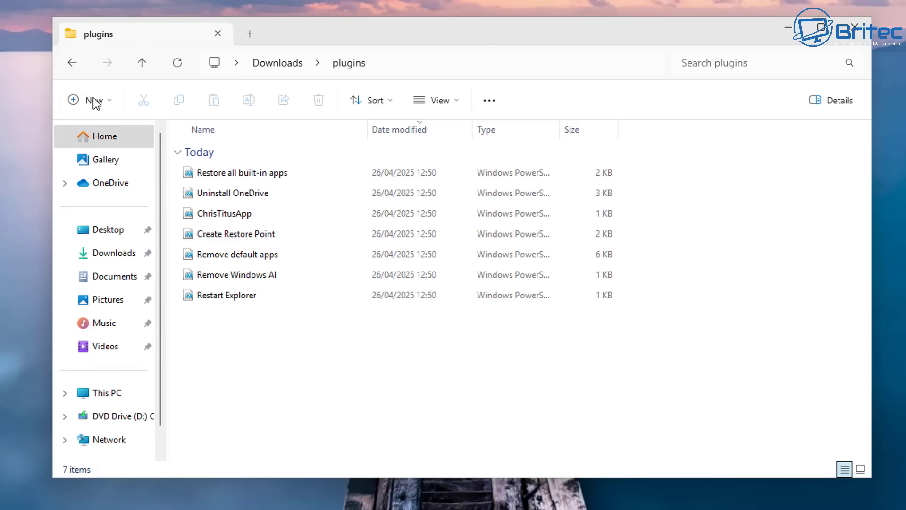
left_click(71, 64)
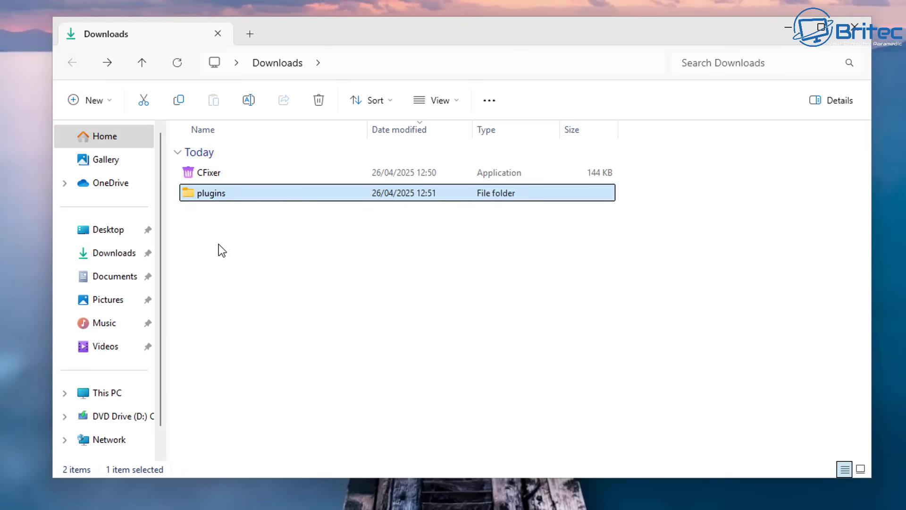
- Switch Downloads to Large icons and run CFixer as administrator, approving the UAC prompt
left_click(208, 173)
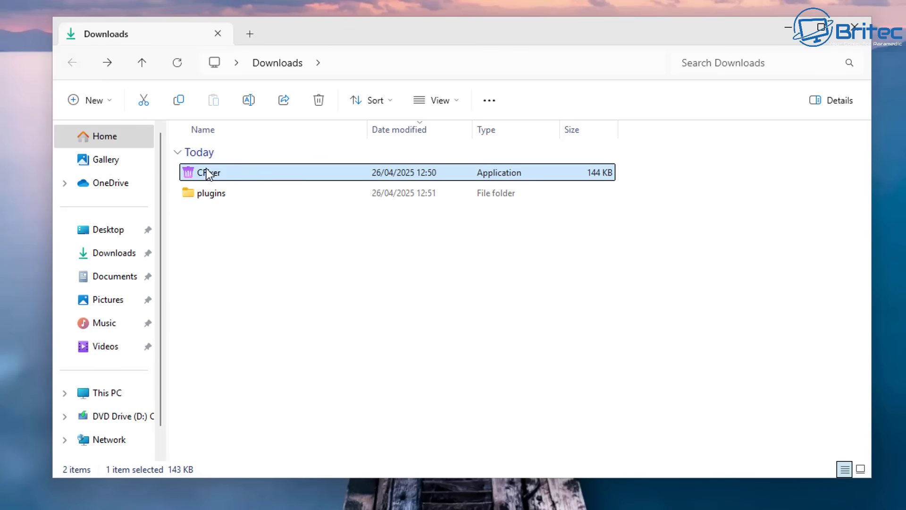
left_click(443, 101)
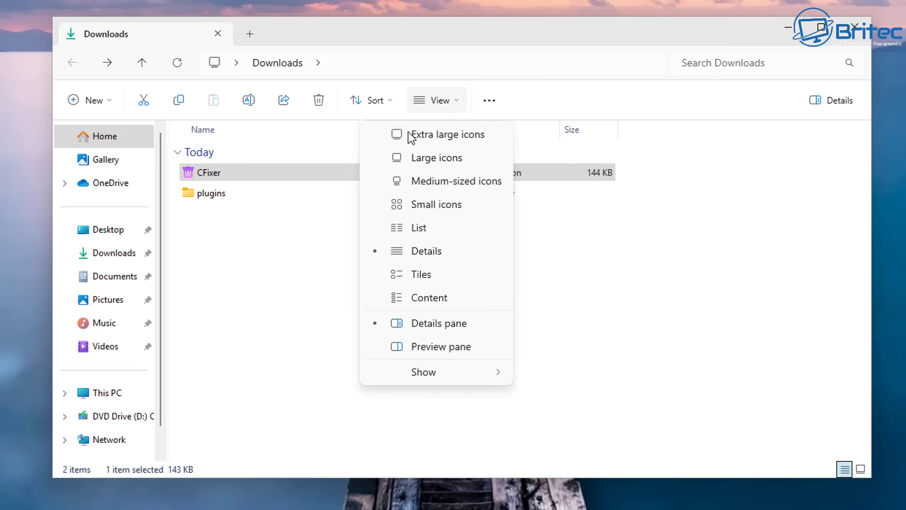
left_click(423, 166)
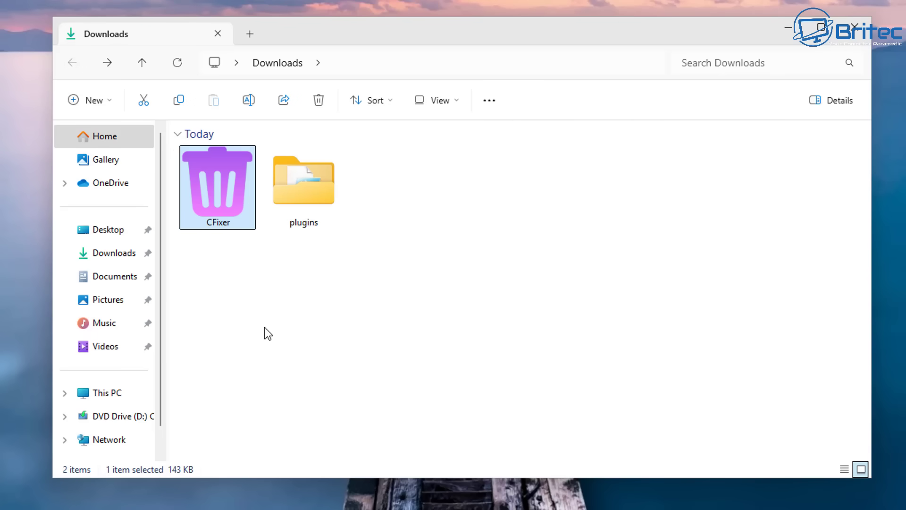
right_click(213, 186)
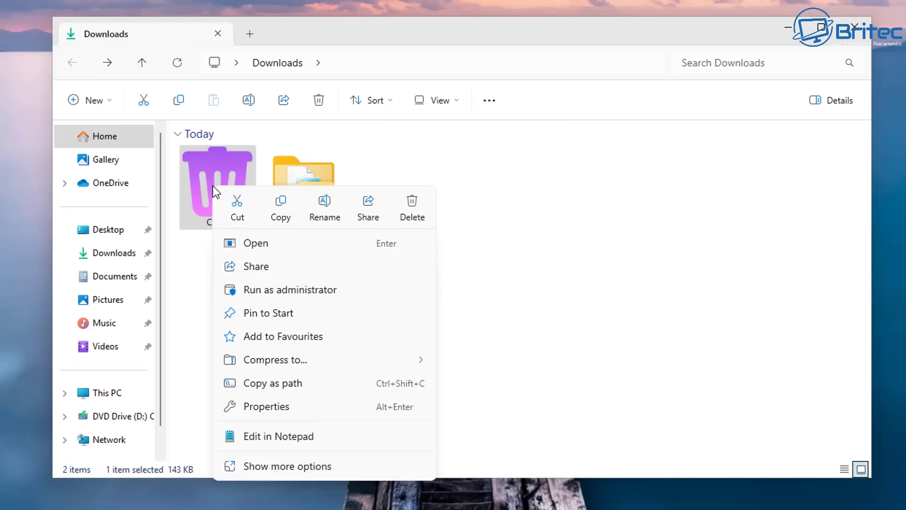
left_click(271, 290)
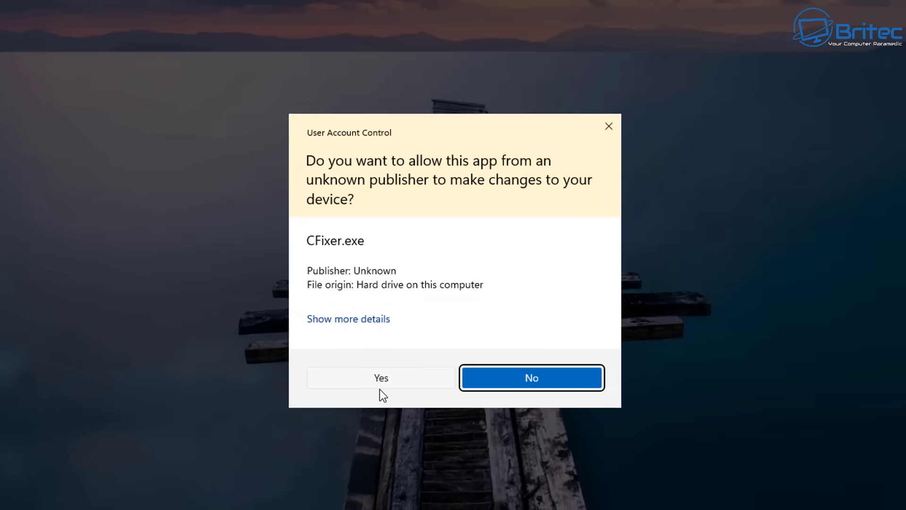
left_click(382, 378)
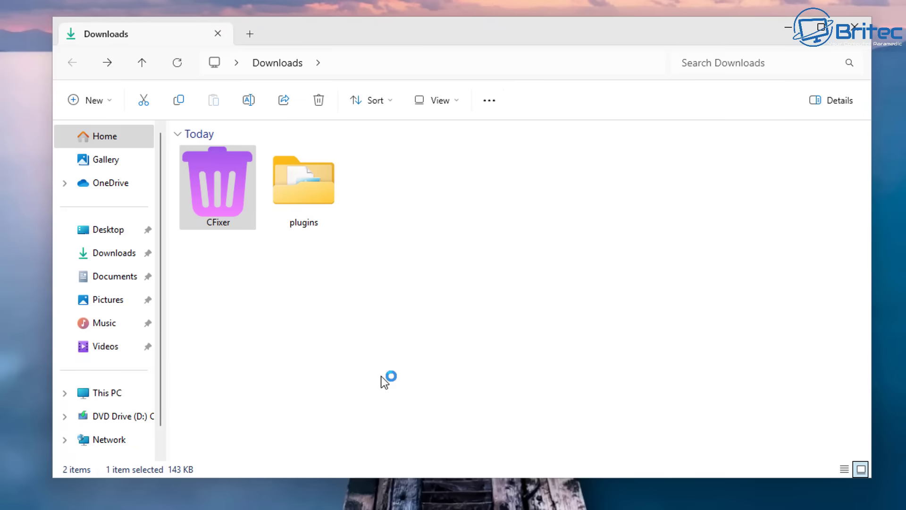
left_click(787, 28)
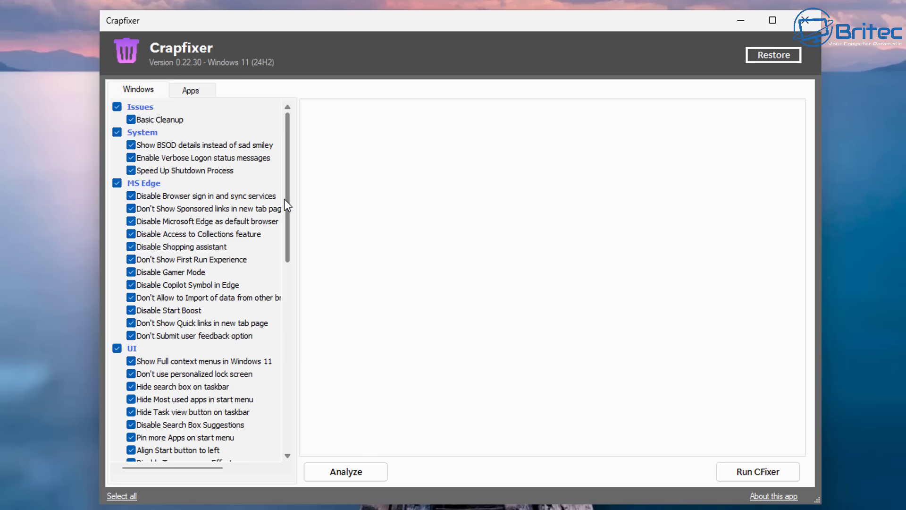
left_click_drag(290, 195, 291, 291)
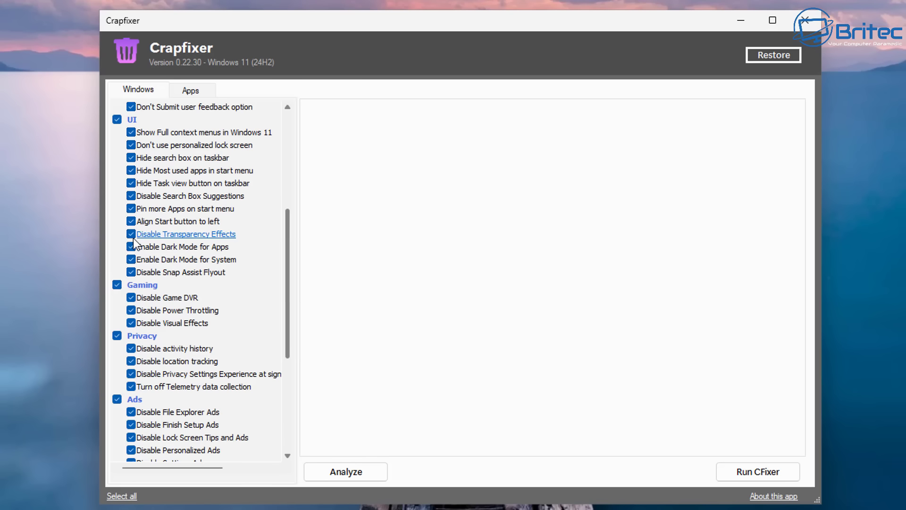
left_click(160, 234)
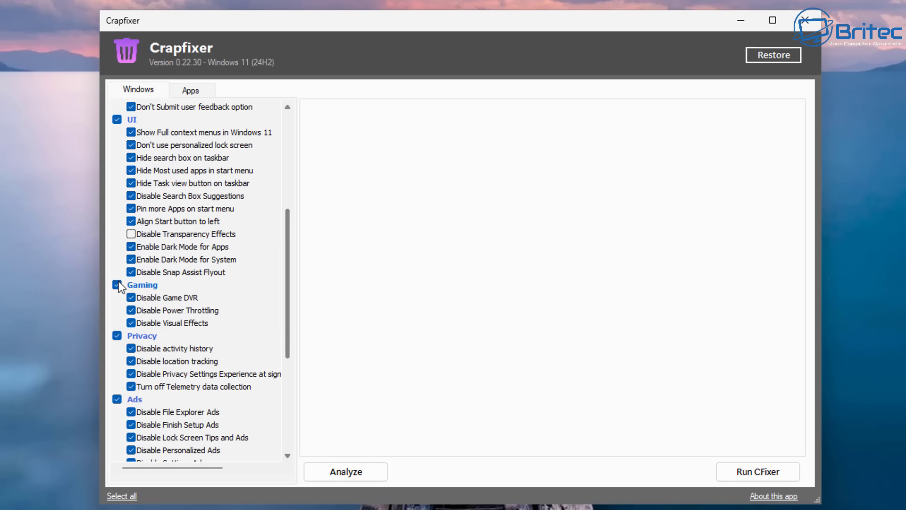
left_click(131, 235)
left_click_drag(288, 260, 290, 326)
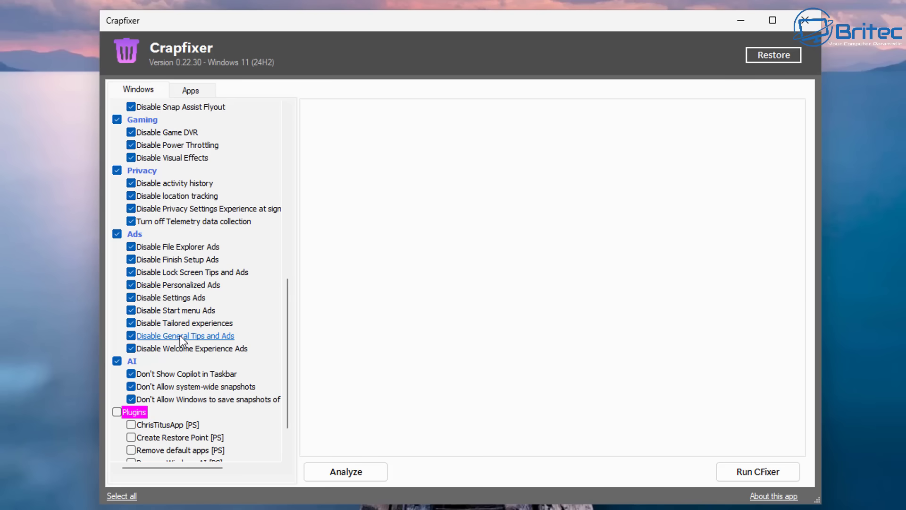
- Tick the Plugins group checkbox and untick Restore all built-in apps [PS]
scroll(287, 324, "down", 2)
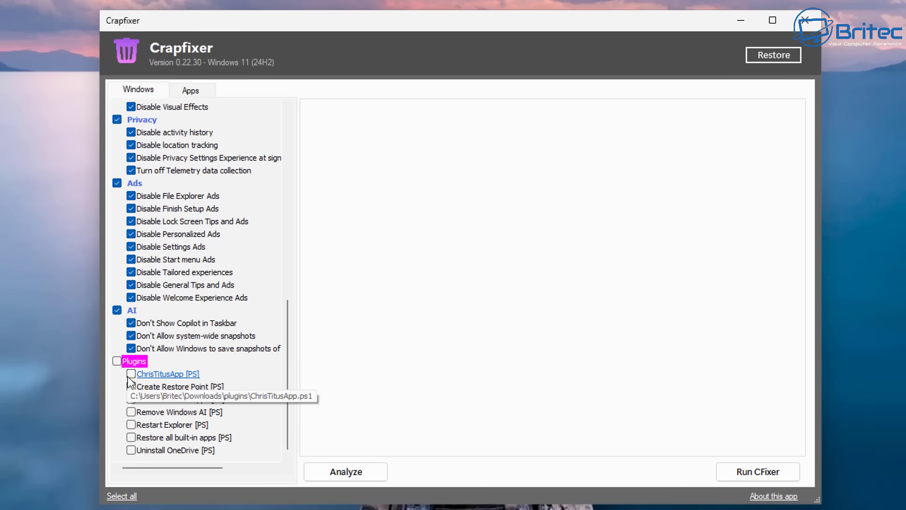
left_click(116, 361)
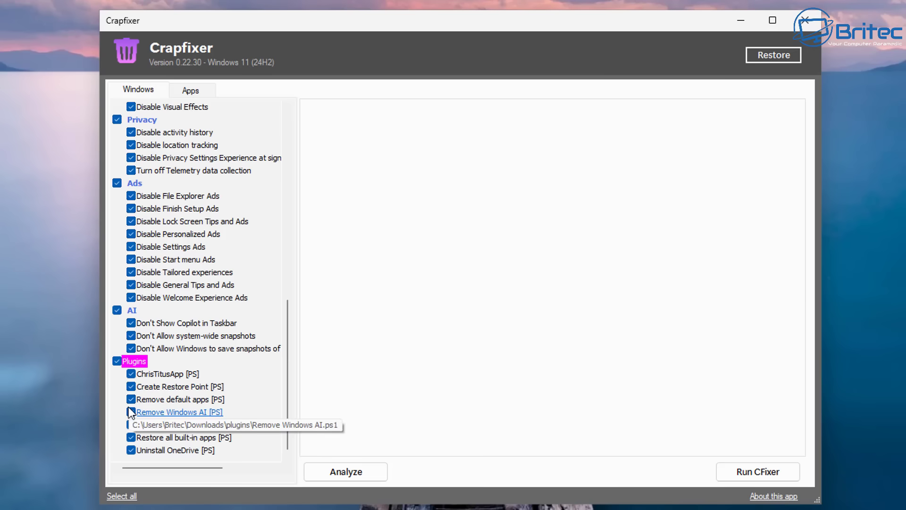
left_click(131, 438)
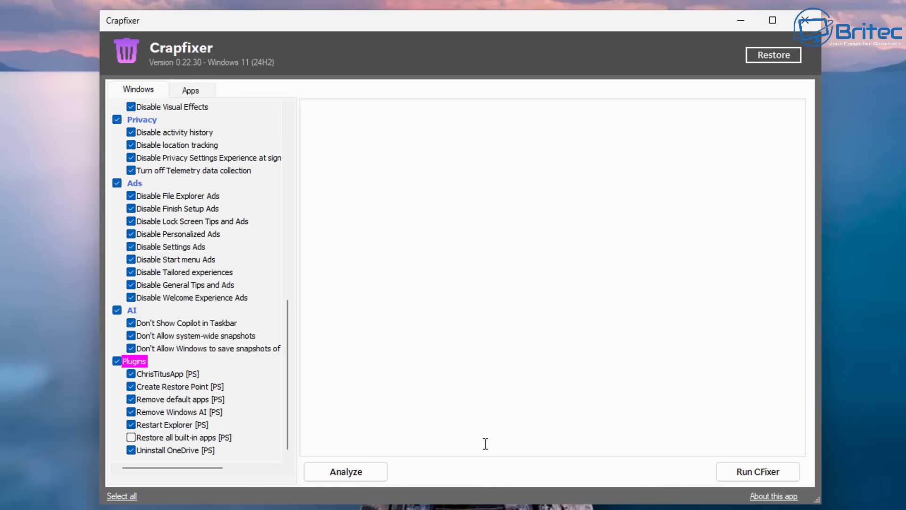
- Run Analyze from the Apps tab and select all 14 detected bloatware apps
left_click(194, 93)
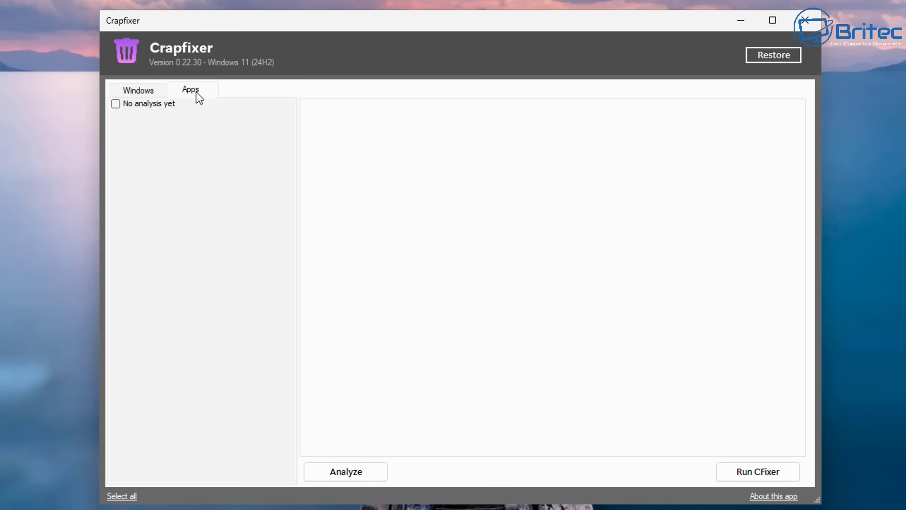
left_click(137, 92)
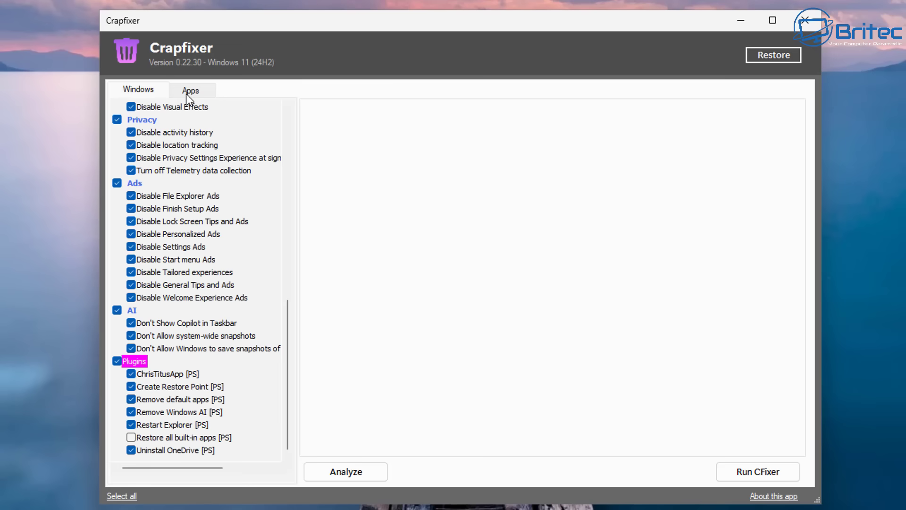
left_click(186, 95)
left_click(365, 470)
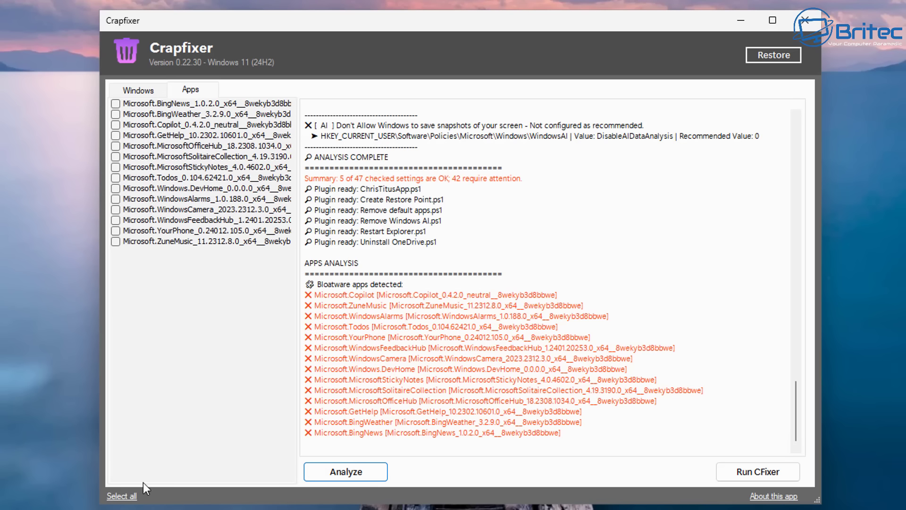
left_click(122, 496)
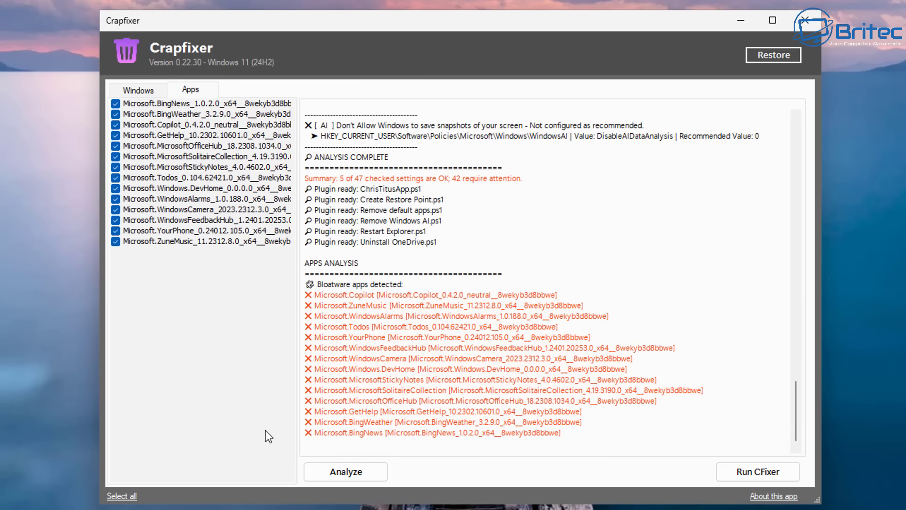
left_click(138, 90)
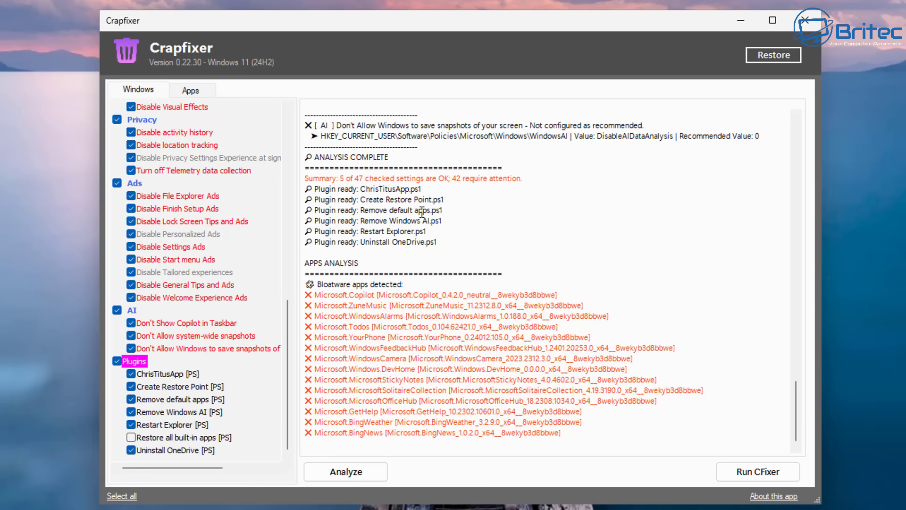
- Run CFixer and tick Temporary Setup Files, Old Chkdsk, Setup Log, Defender, Downloaded Program and Diagnostic files
left_click(756, 471)
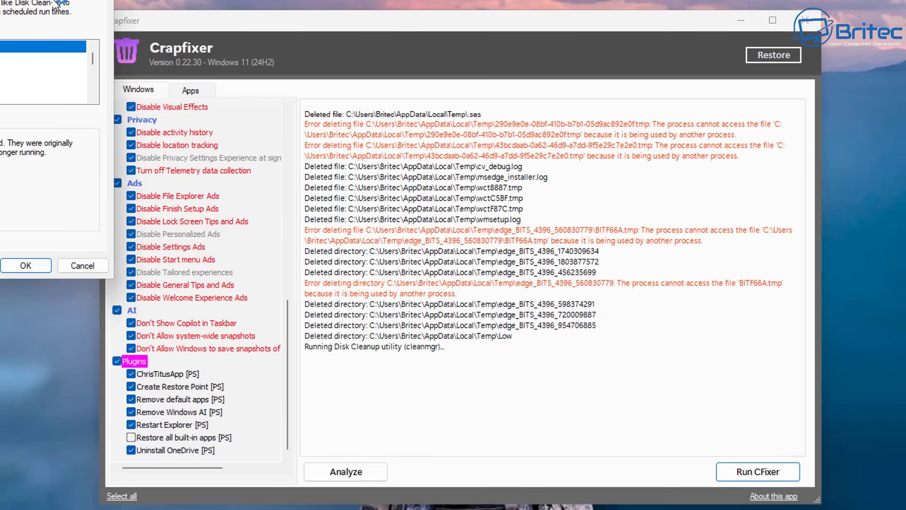
left_click_drag(57, 3, 495, 87)
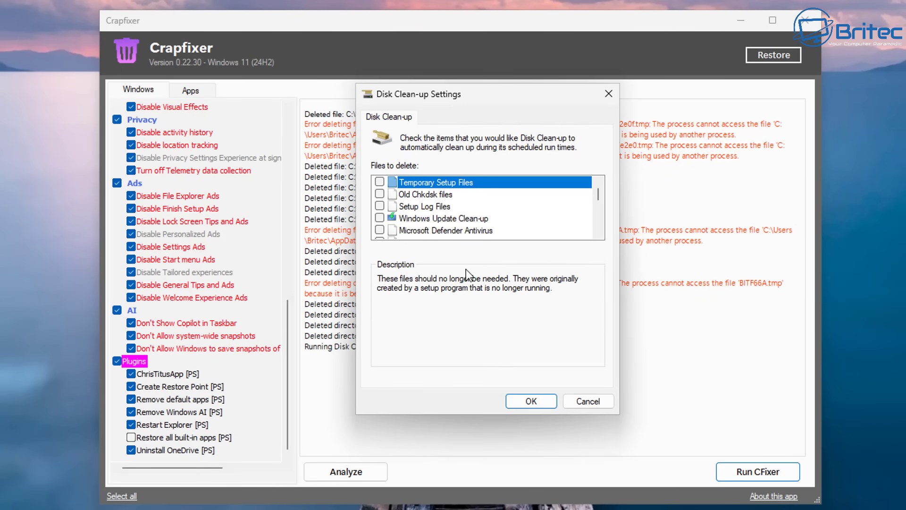
left_click(380, 181)
left_click(379, 194)
left_click(380, 206)
left_click(380, 230)
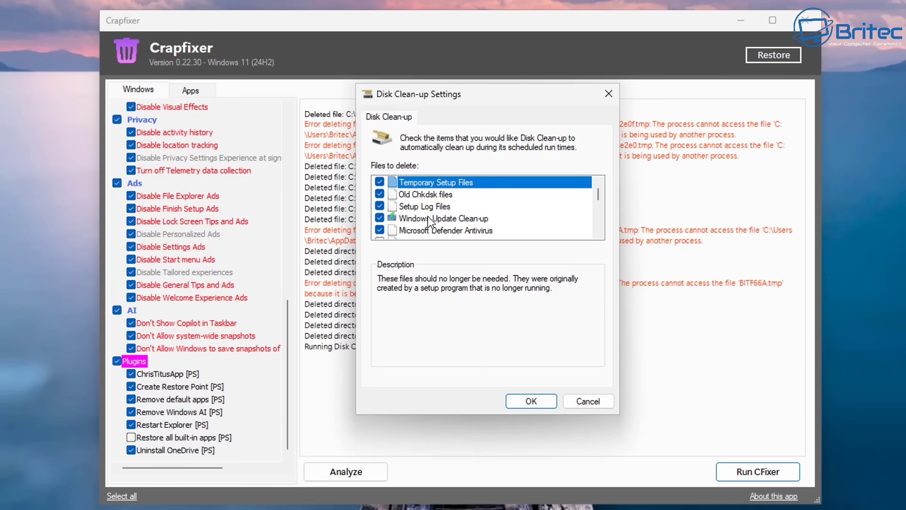
scroll(454, 236, "down", 1)
left_click(380, 218)
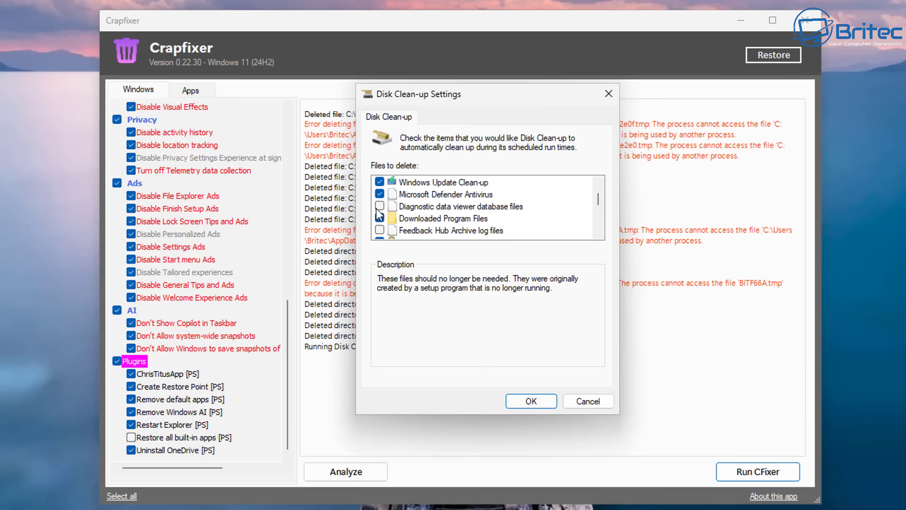
left_click(380, 206)
- Tick Feedback Hub logs, memory dumps, minidumps, Windows error reports and DirectX Shader Cache
scroll(482, 230, "down", 1)
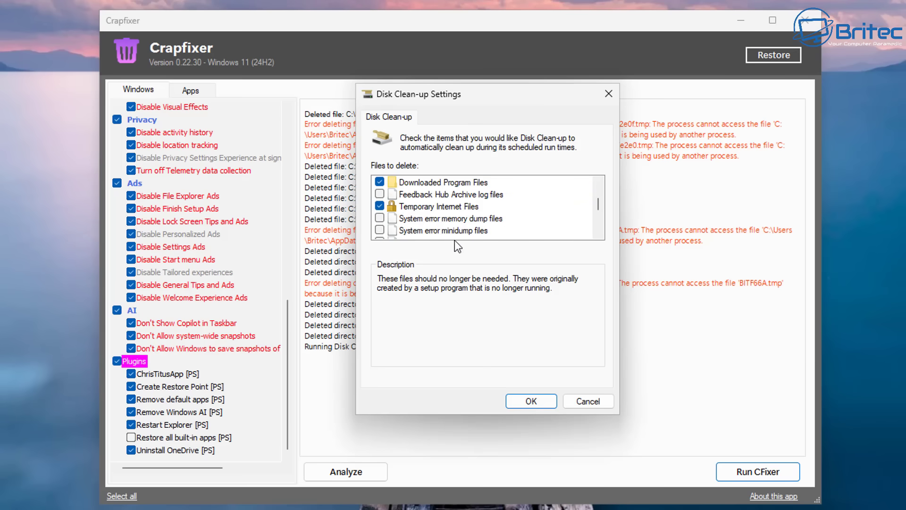
left_click(379, 195)
left_click(380, 218)
left_click(375, 238)
left_click(379, 230)
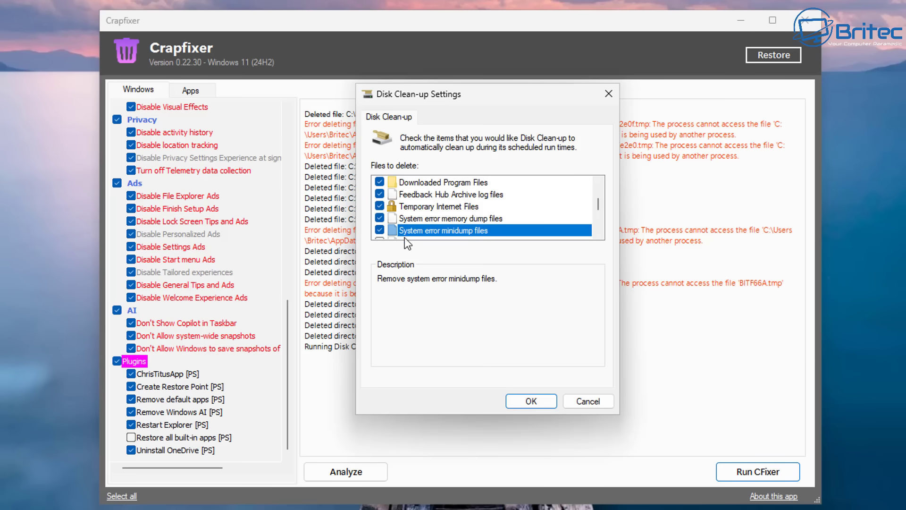
scroll(387, 227, "down", 1)
left_click(379, 206)
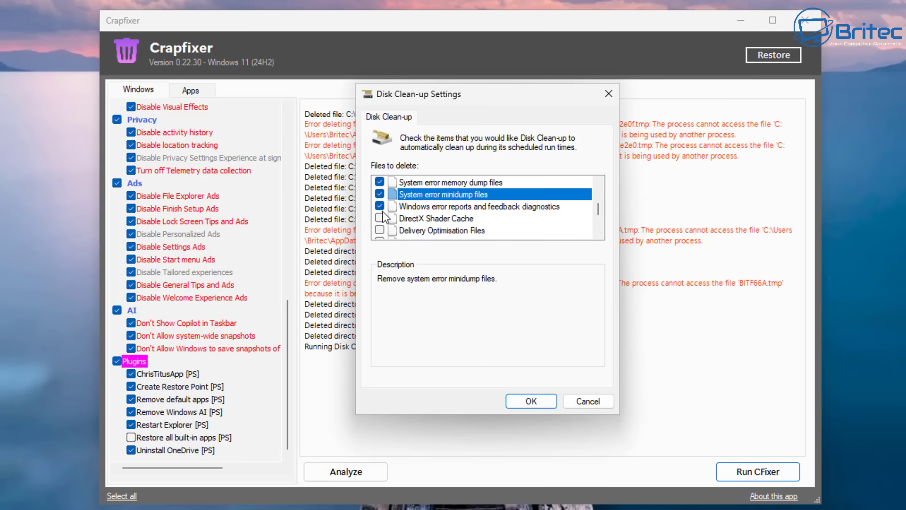
left_click(379, 218)
scroll(406, 229, "down", 2)
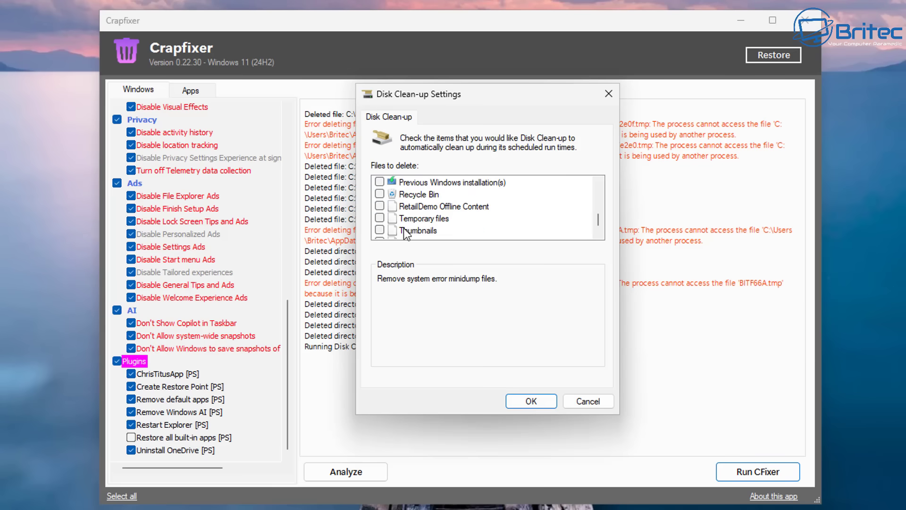
- Tick Recycle Bin, Previous Windows installations, Language Resources, RetailDemo, Temporary files and Thumbnails, then confirm
left_click(379, 194)
left_click(380, 182)
scroll(448, 223, "up", 1)
left_click(380, 206)
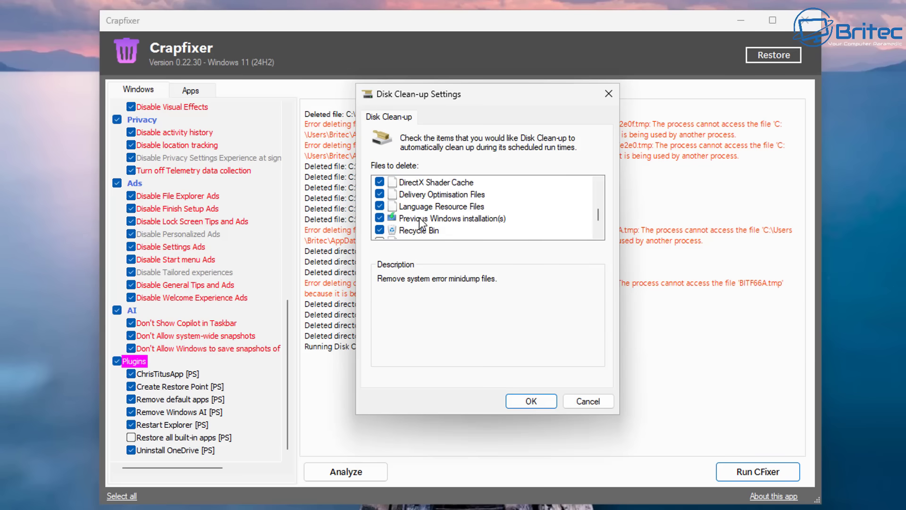
scroll(413, 232, "down", 2)
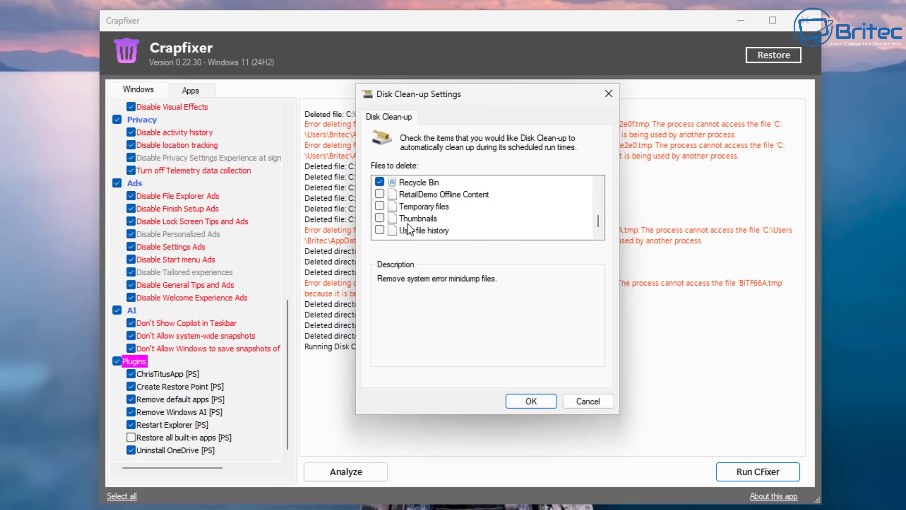
left_click(380, 194)
left_click(379, 207)
left_click(379, 218)
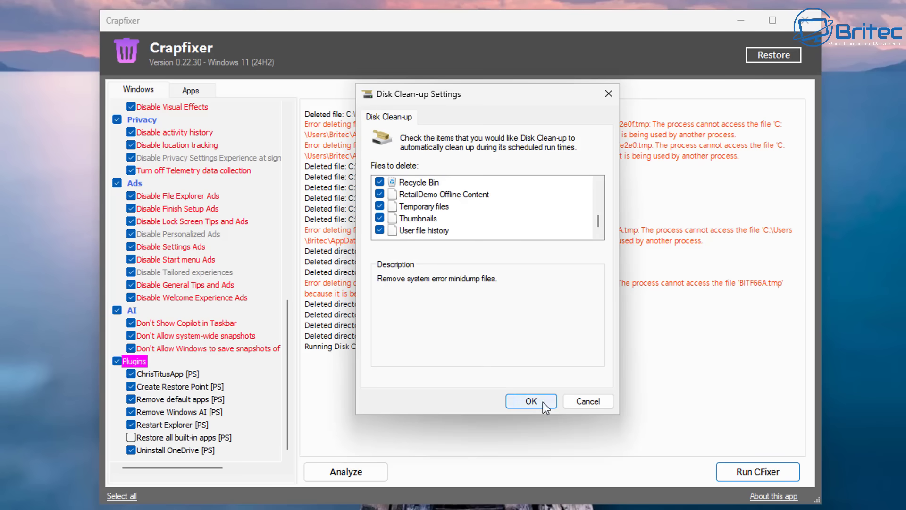
left_click(542, 402)
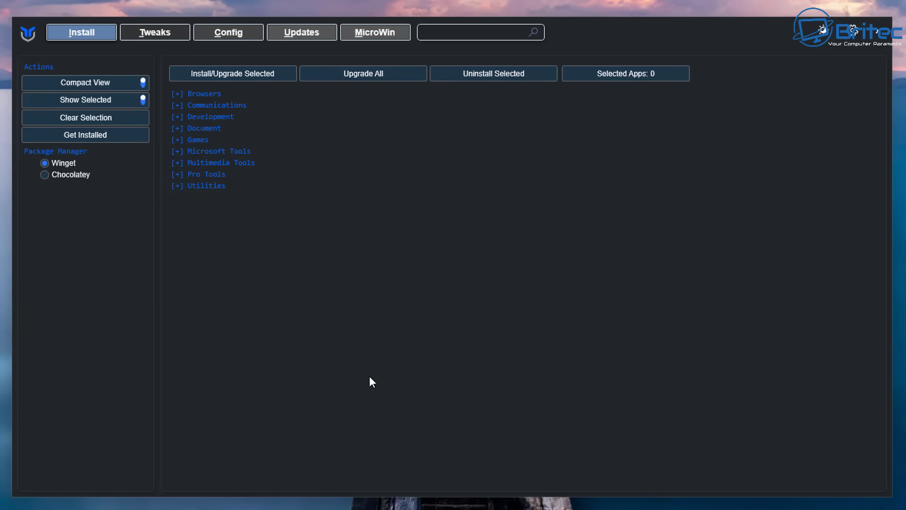
- Return to WinUtil's Install page, expand Browsers, and start the Google Chrome install
left_click(161, 35)
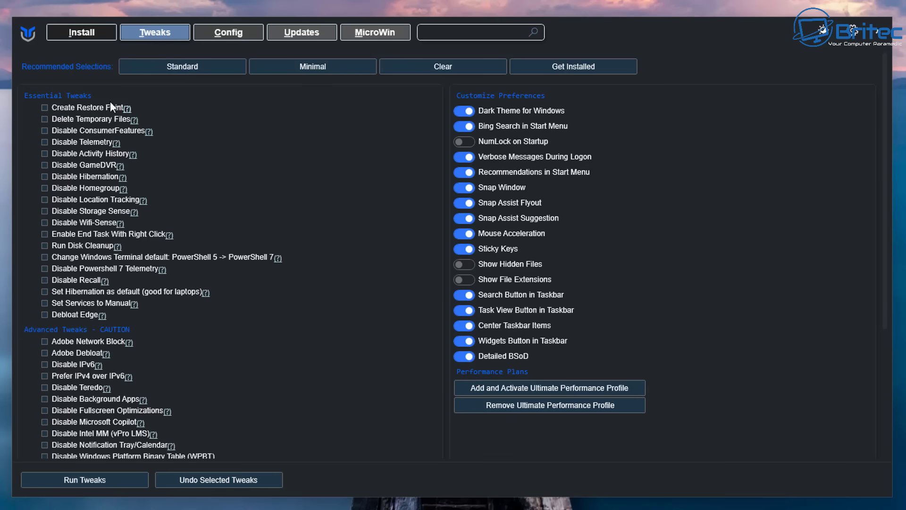
left_click(89, 32)
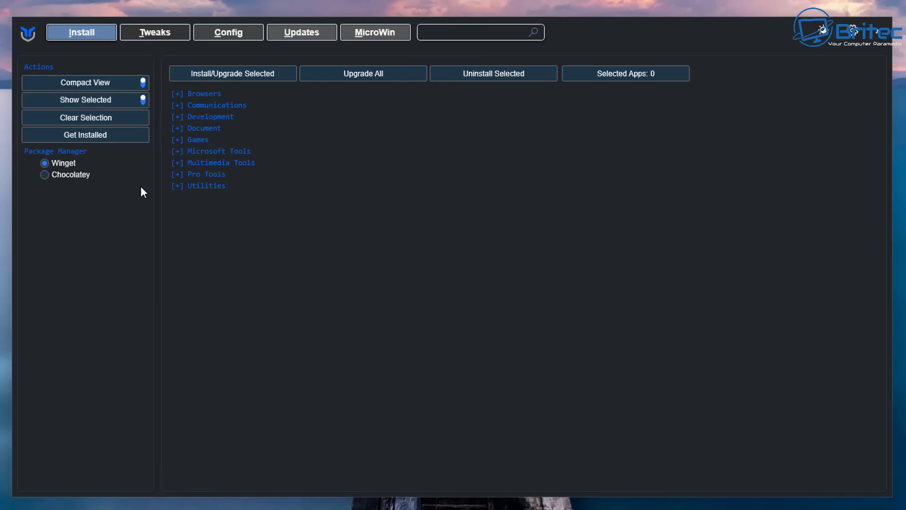
left_click(178, 97)
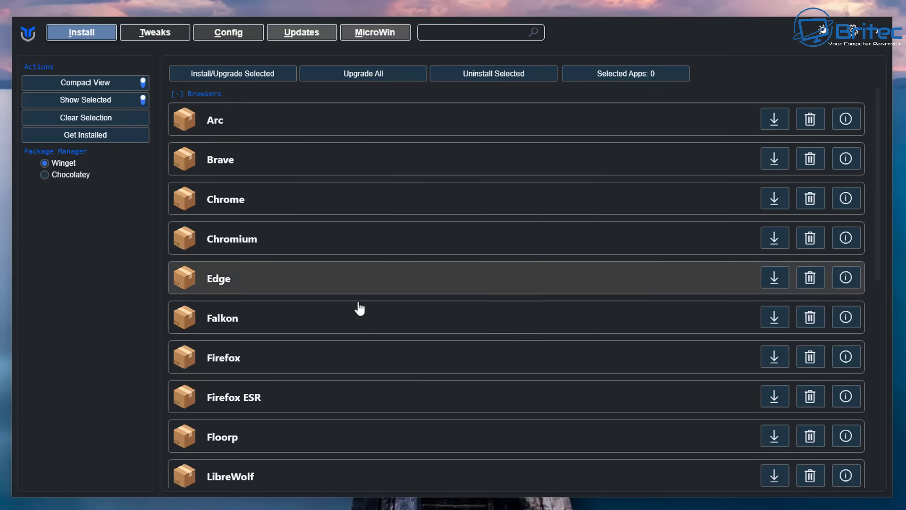
left_click(780, 204)
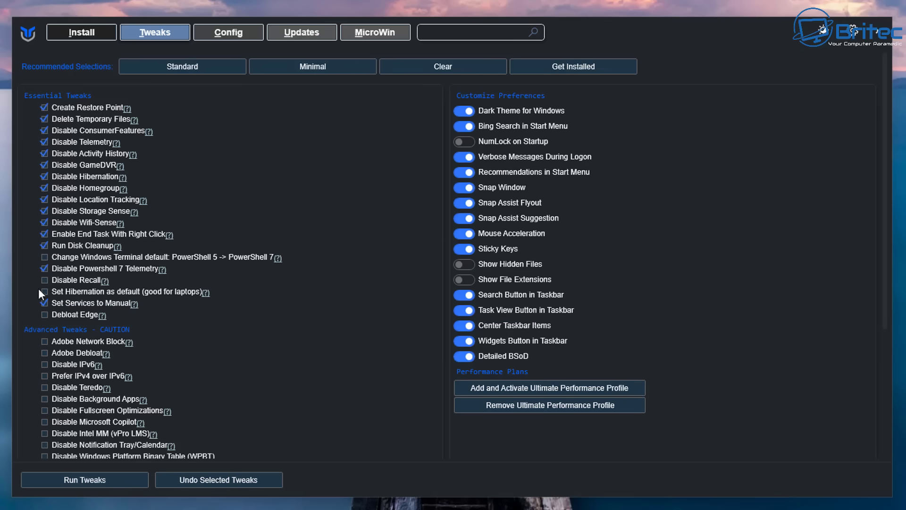
- Select the Disable Recall and Disable Microsoft Copilot tweaks in WinUtil
left_click(44, 280)
left_click(44, 422)
scroll(195, 434, "down", 1)
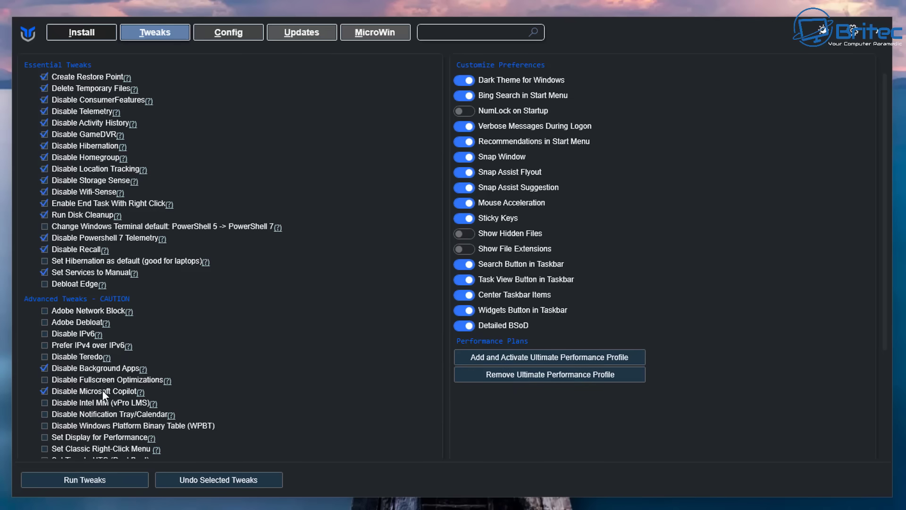
scroll(135, 429, "down", 2)
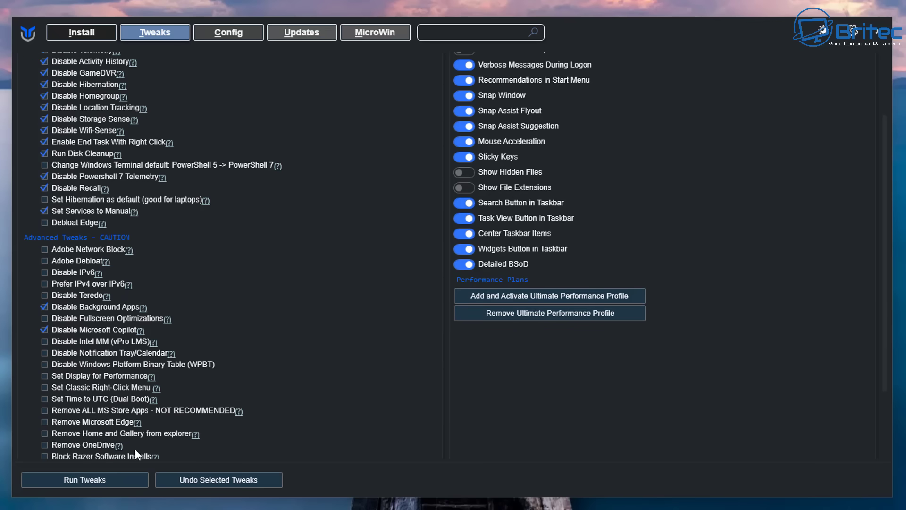
- Select the Remove Microsoft Edge and Remove OneDrive tweaks, then launch O&O ShutUp10++
left_click(44, 422)
mouse_move(139, 428)
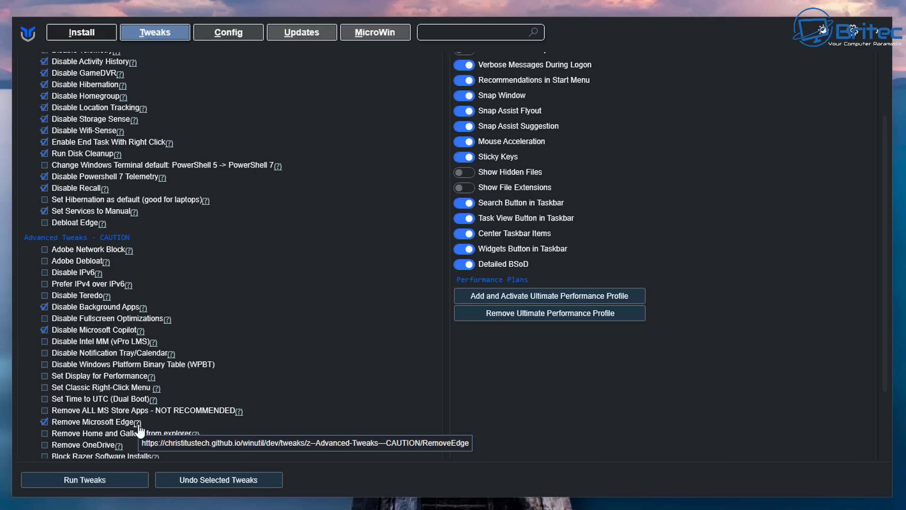
mouse_move(68, 430)
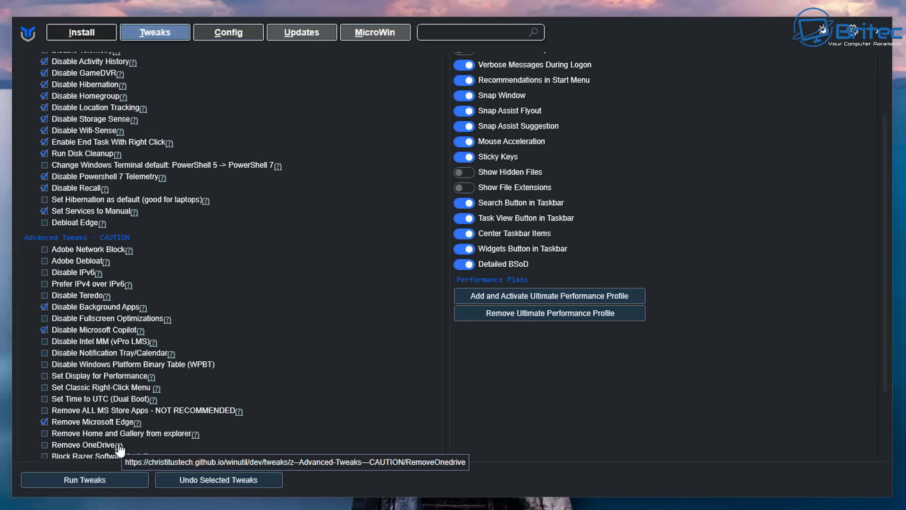
scroll(116, 449, "down", 1)
left_click(47, 415)
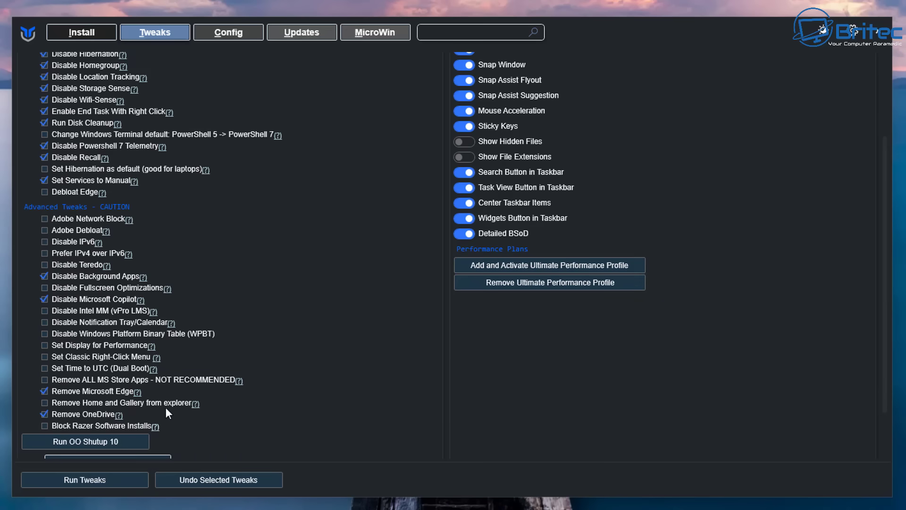
scroll(154, 430, "down", 2)
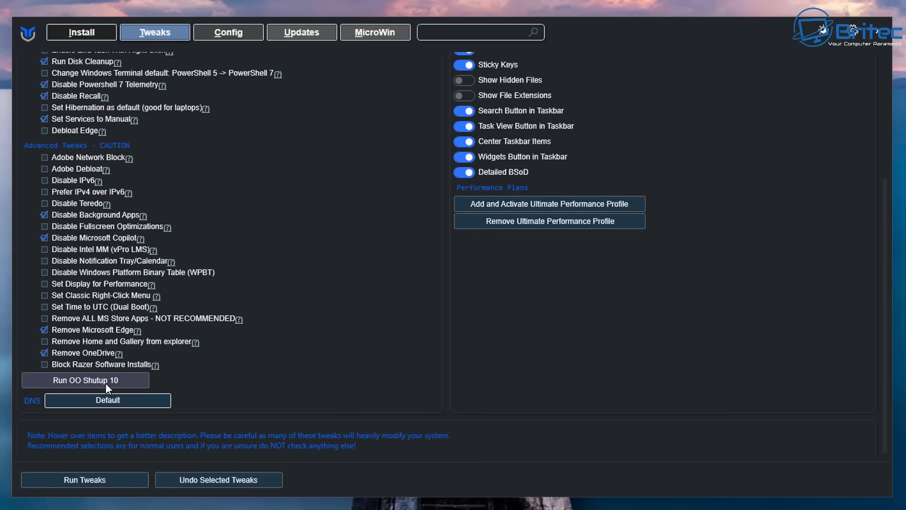
left_click(50, 379)
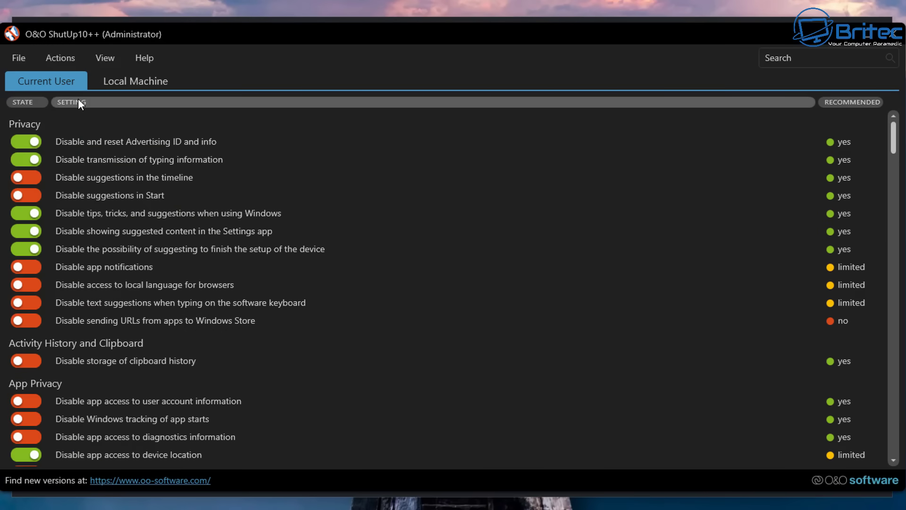
- Apply O&O ShutUp10++'s recommended and somewhat recommended settings, 190 in total
left_click(75, 55)
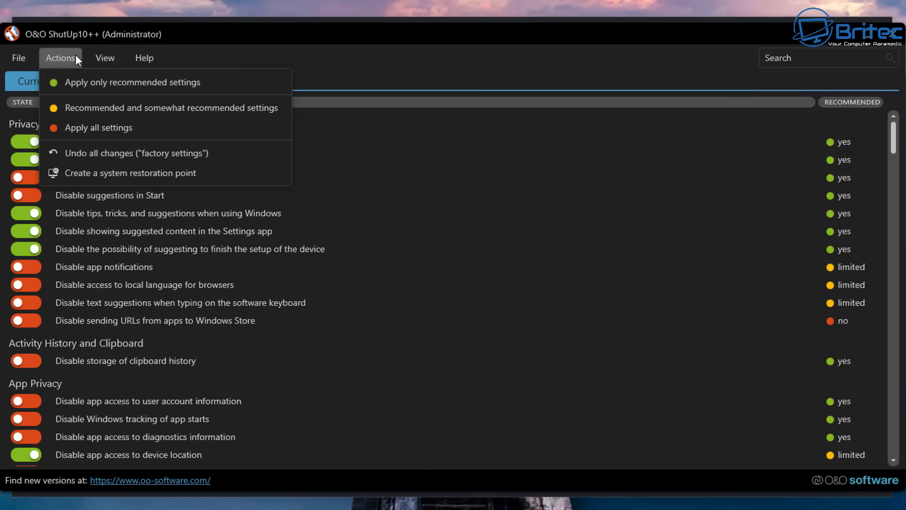
left_click(94, 113)
left_click(426, 357)
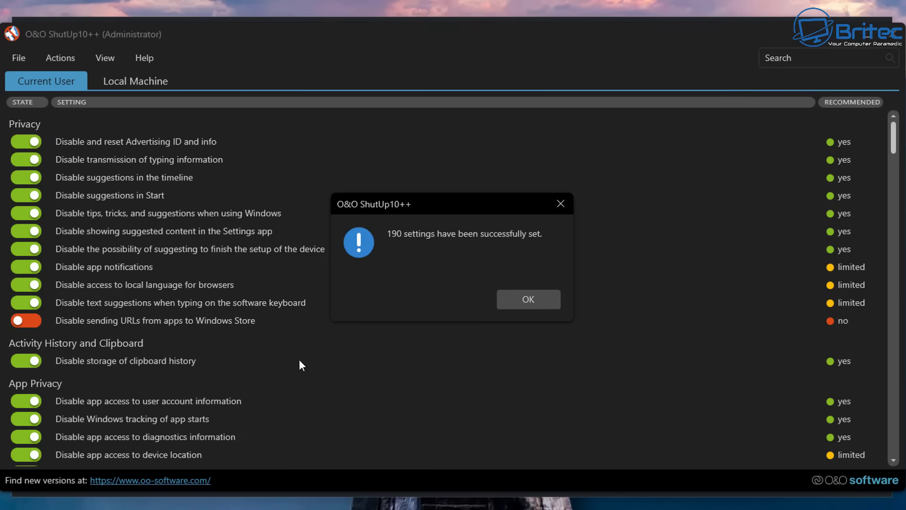
left_click(527, 300)
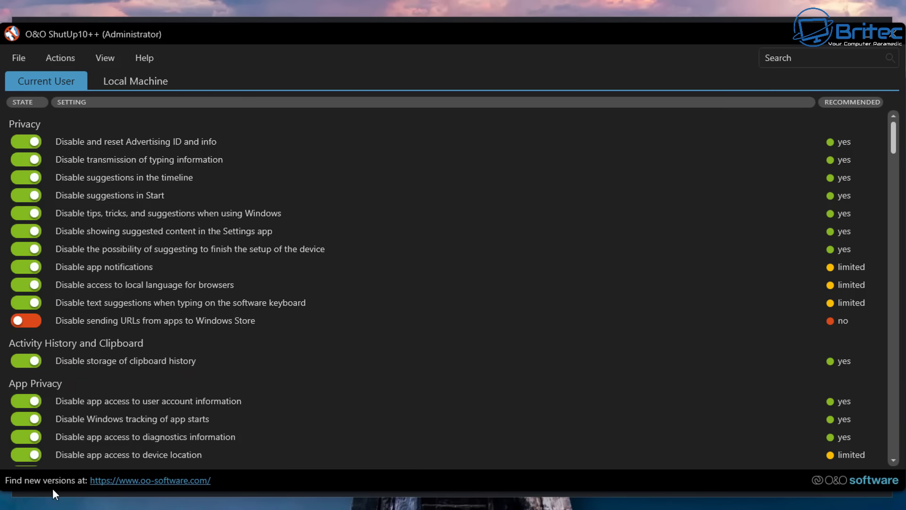
- Close O&O ShutUp10++ and decline the system reboot
scroll(65, 375, "down", 7)
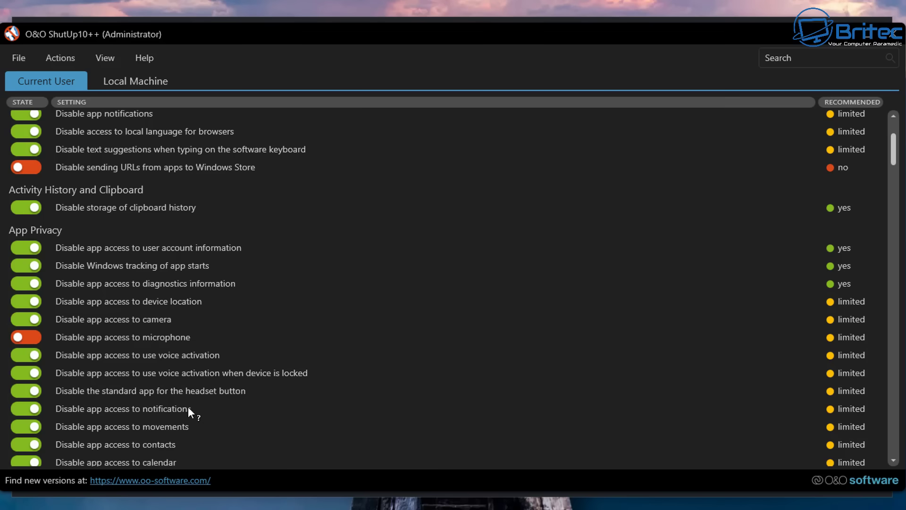
left_click(893, 40)
left_click(551, 325)
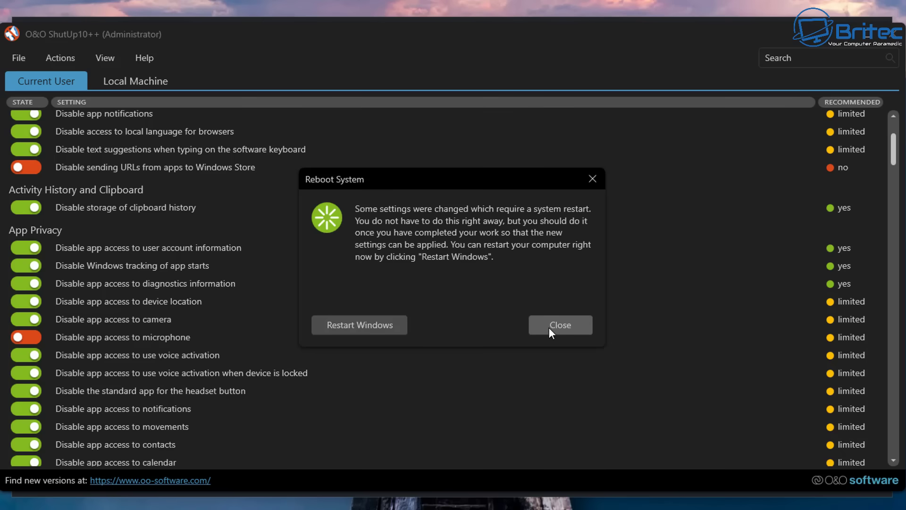
left_click(556, 326)
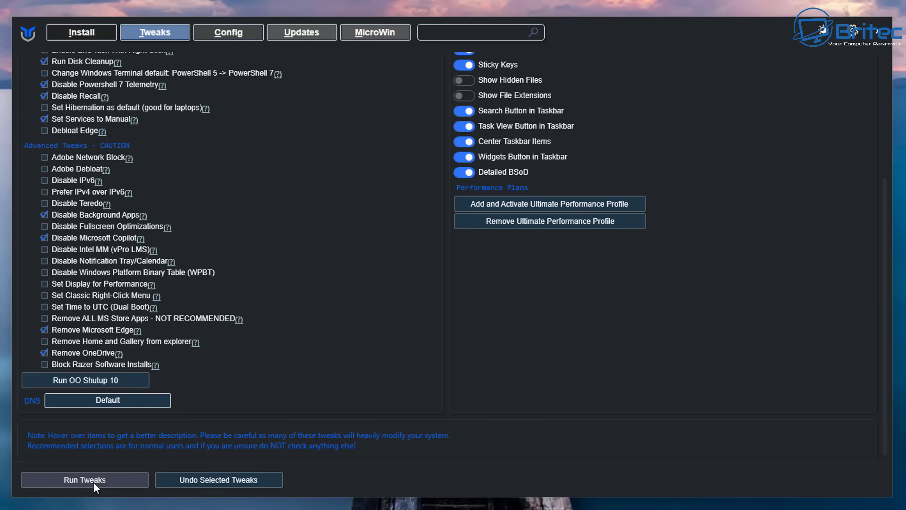
- Run the selected WinUtil tweaks and acknowledge the Disk Space Notification
left_click(86, 33)
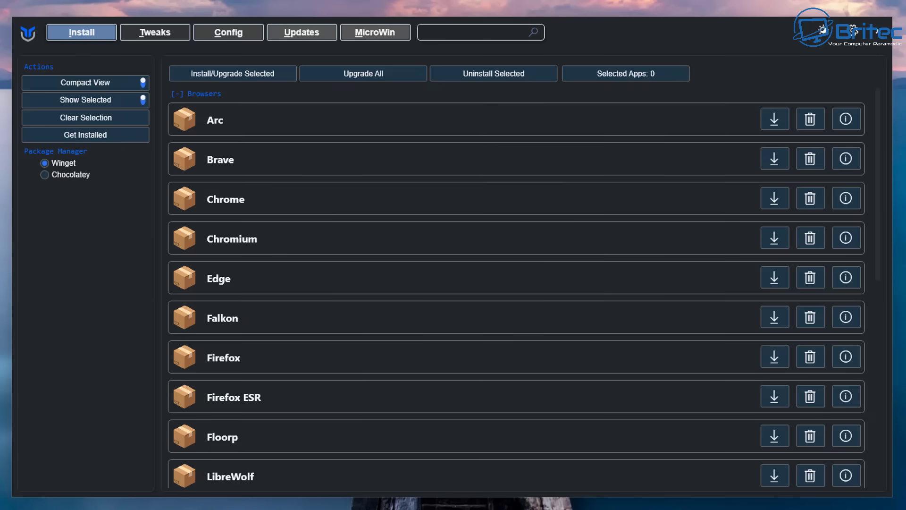
left_click(154, 32)
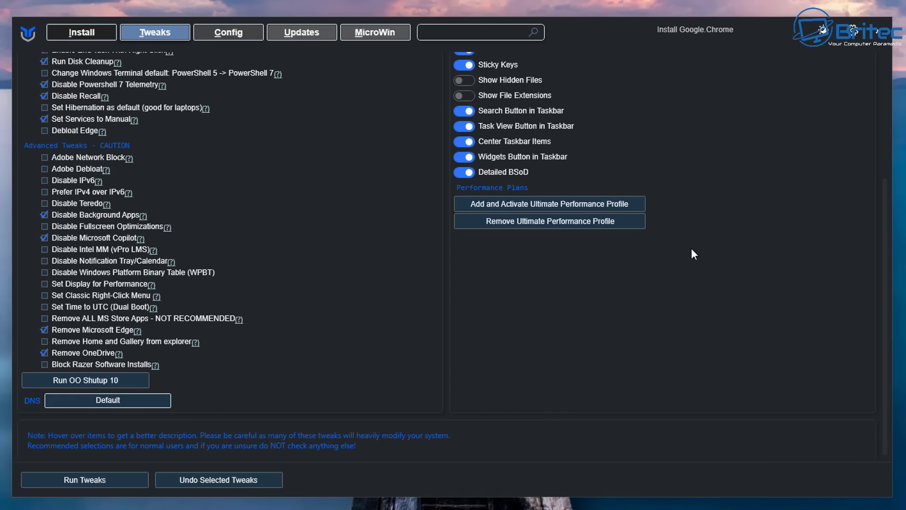
left_click(86, 481)
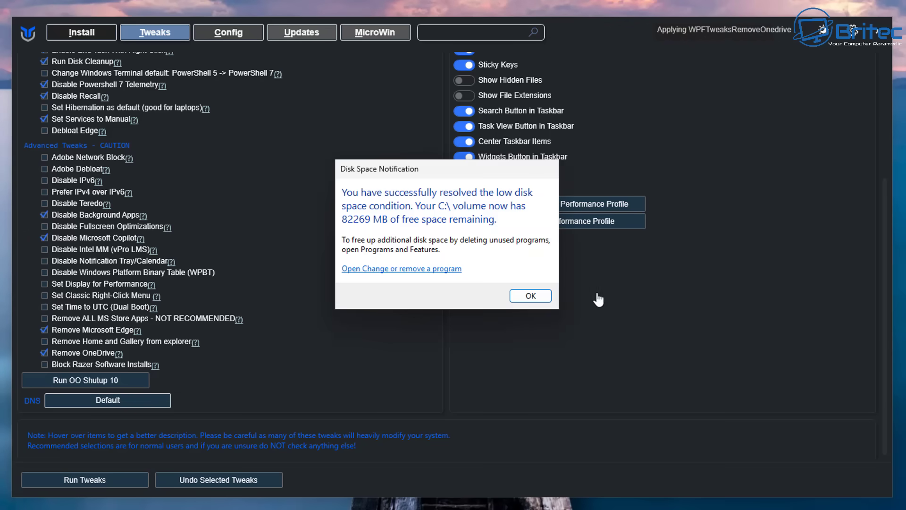
left_click(531, 296)
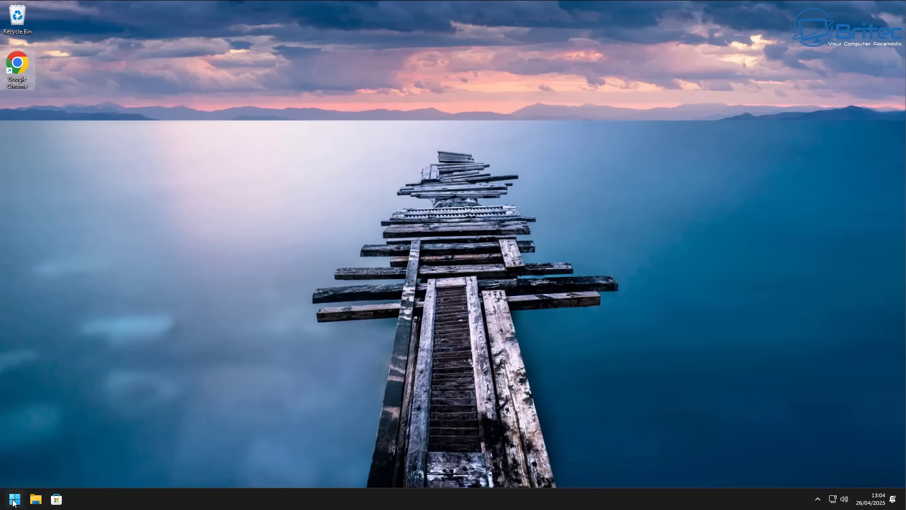
- Restart Windows through the Start menu's power options
left_click(15, 499)
left_click(274, 468)
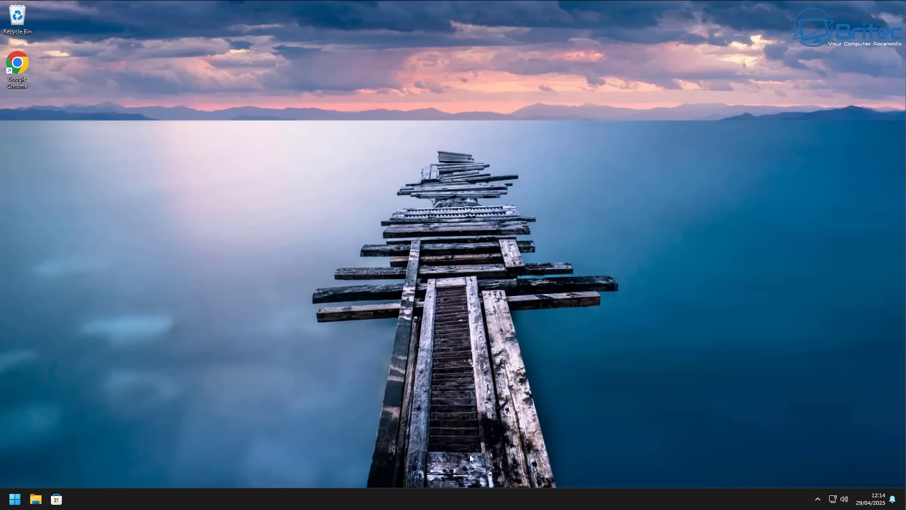
- Uninstall Microsoft Teams from the Start menu's All apps list
left_click(15, 500)
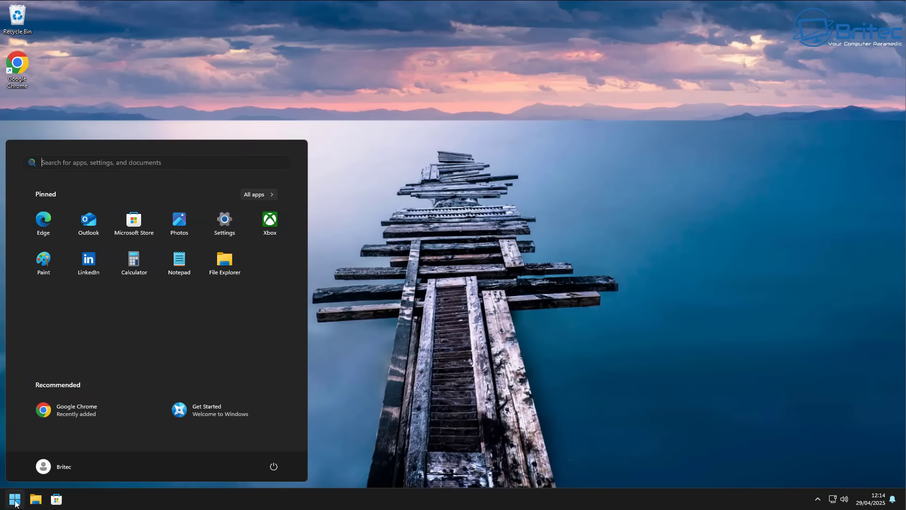
left_click(260, 194)
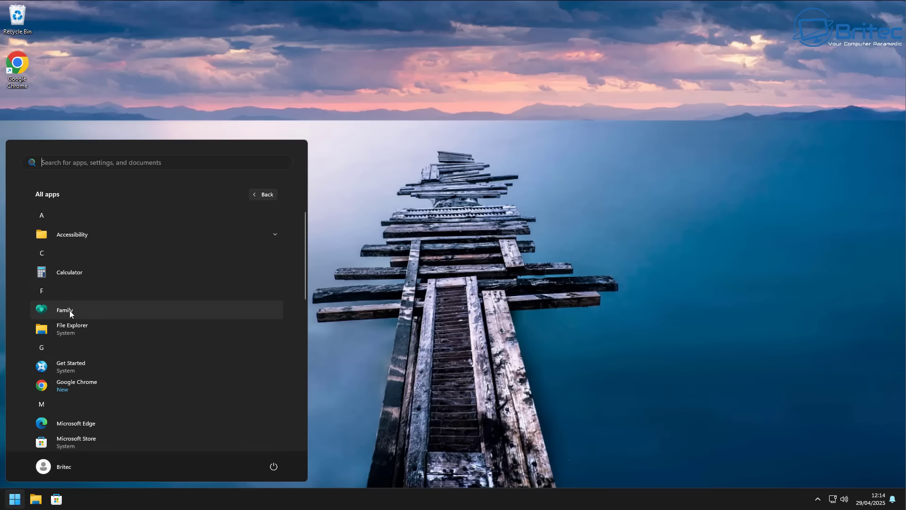
scroll(69, 310, "down", 3)
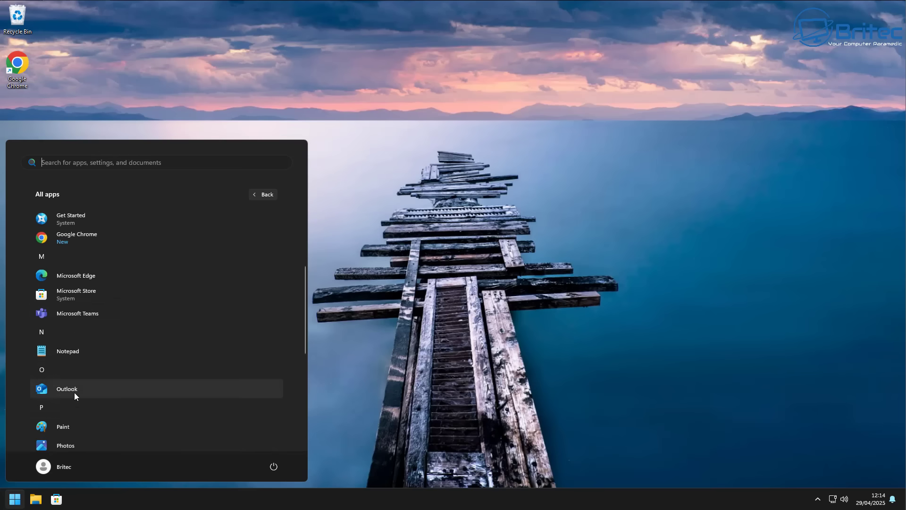
right_click(75, 313)
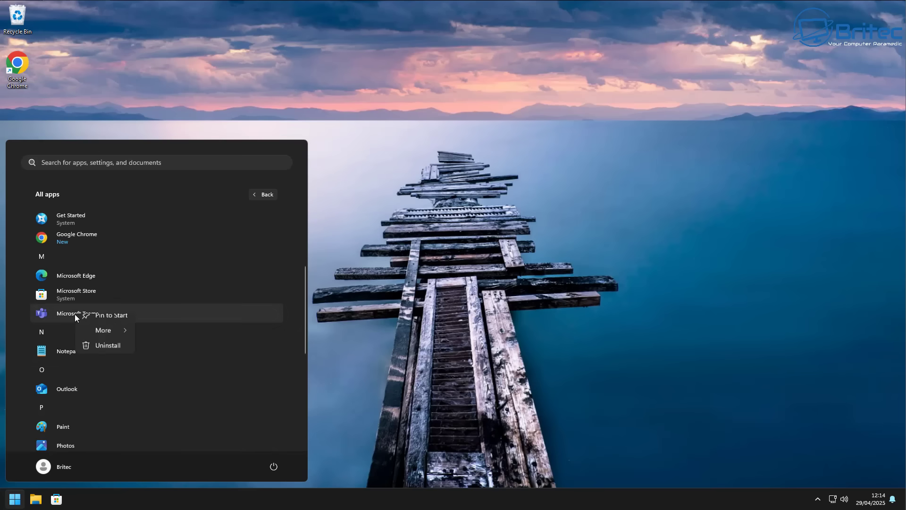
left_click(108, 353)
left_click(188, 284)
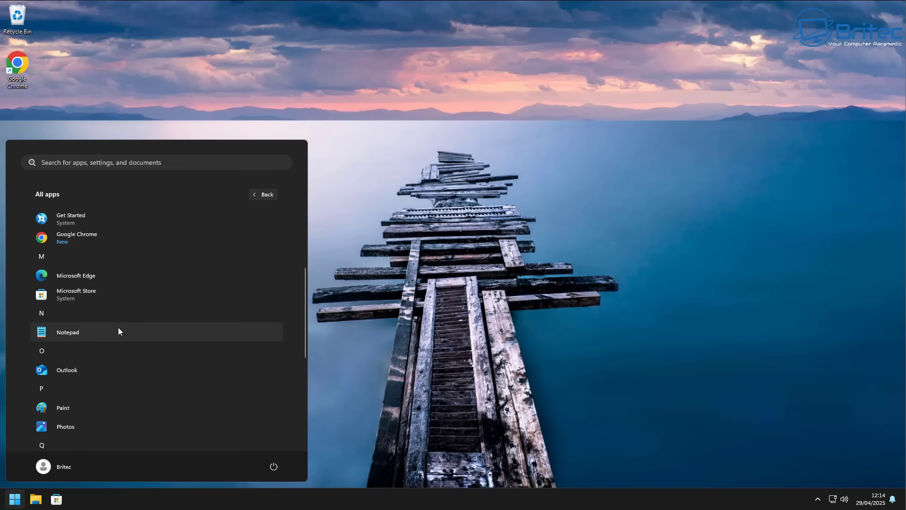
- Uninstall Outlook and Quick Assist from the All apps list
right_click(72, 373)
left_click(95, 408)
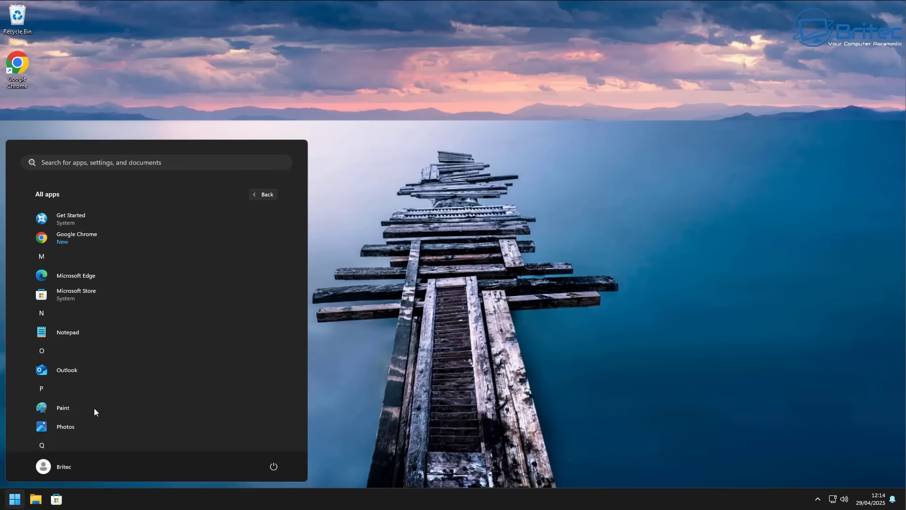
left_click(183, 344)
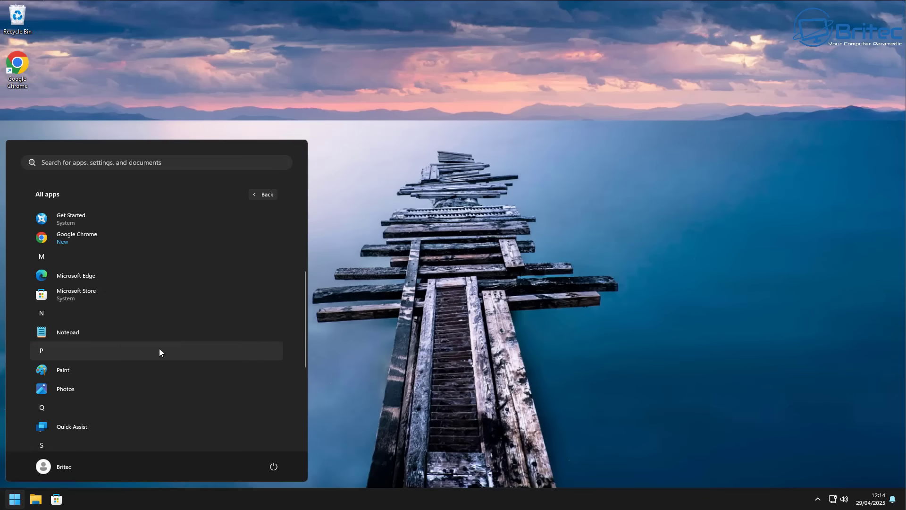
right_click(64, 423)
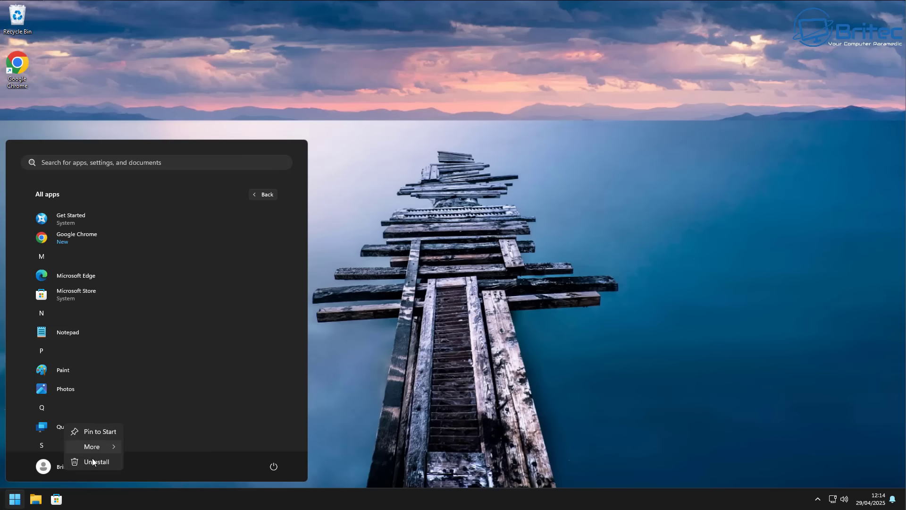
left_click(92, 462)
left_click(183, 391)
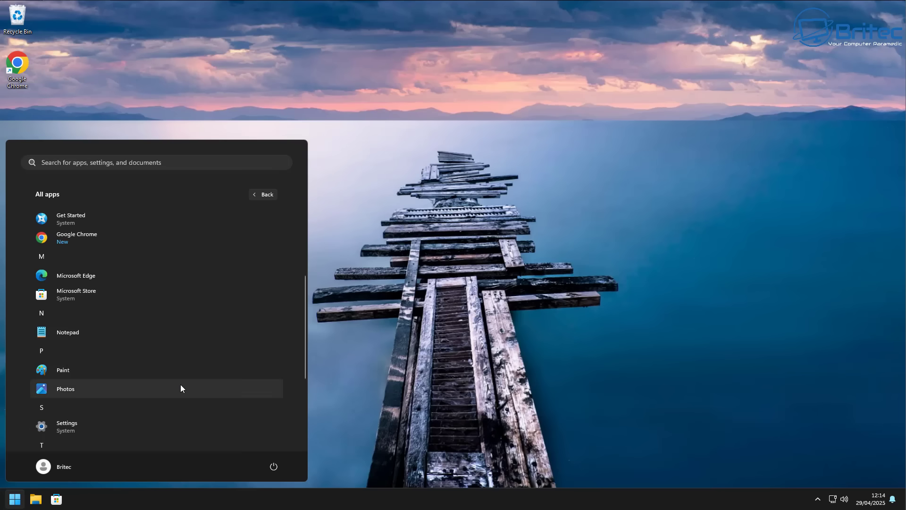
- Unpin Microsoft Edge from Start
scroll(176, 387, "down", 2)
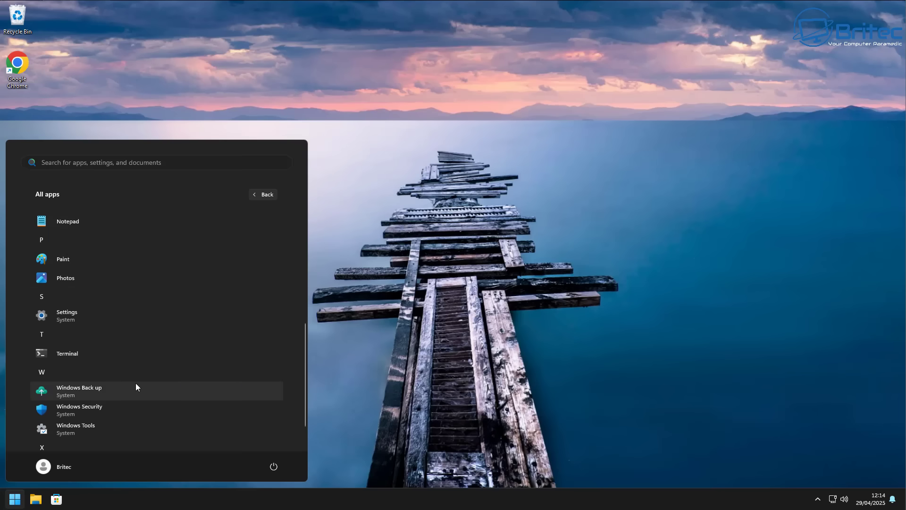
scroll(90, 366, "up", 5)
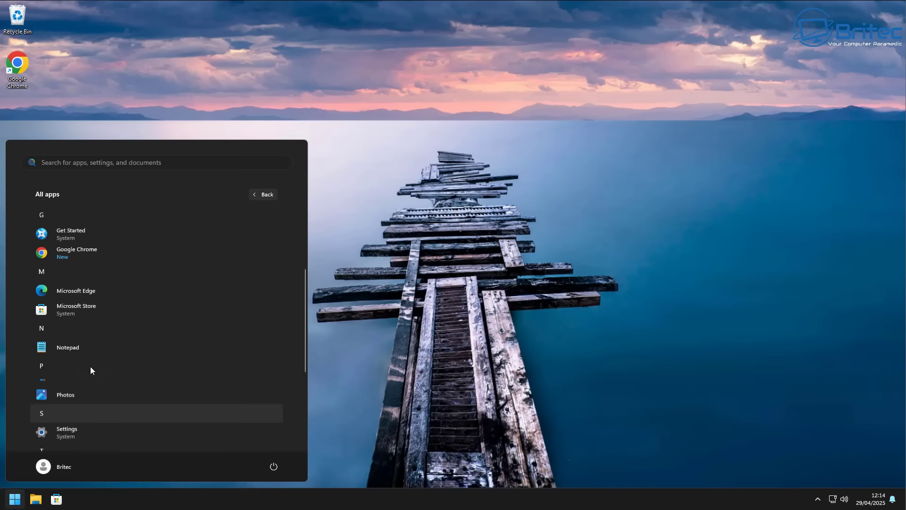
scroll(91, 368, "up", 2)
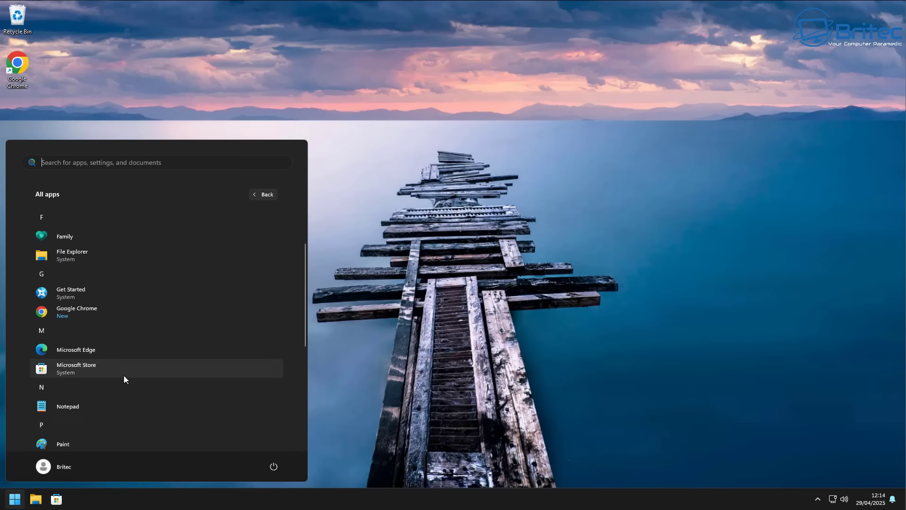
right_click(90, 349)
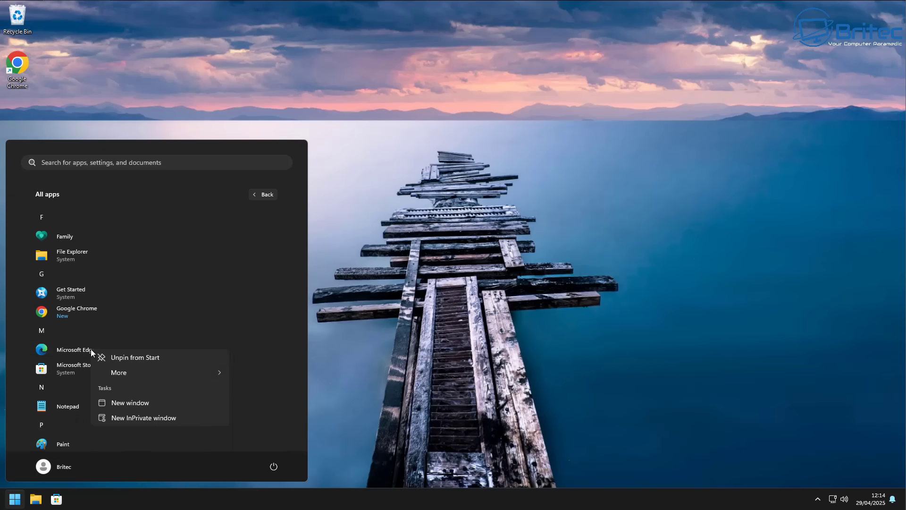
left_click(141, 358)
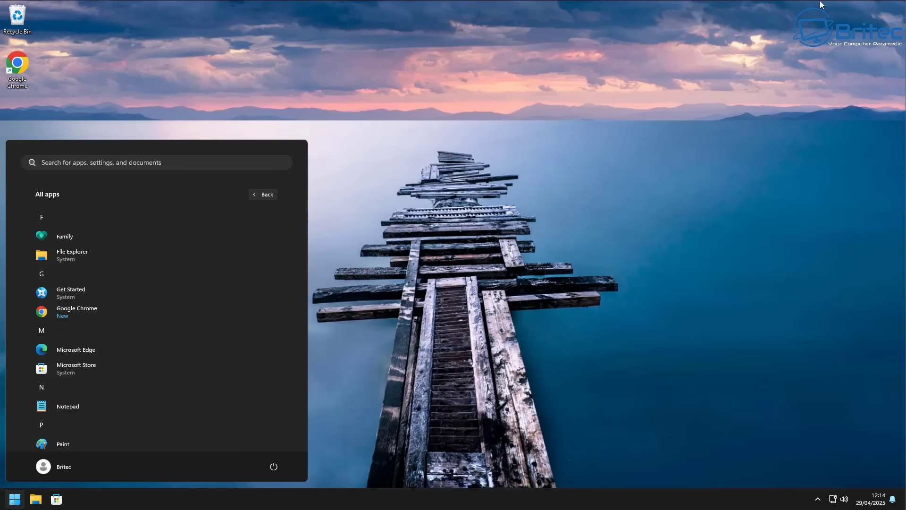
- Uninstall the Family app, then reopen Start and launch Settings
scroll(208, 318, "down", 4)
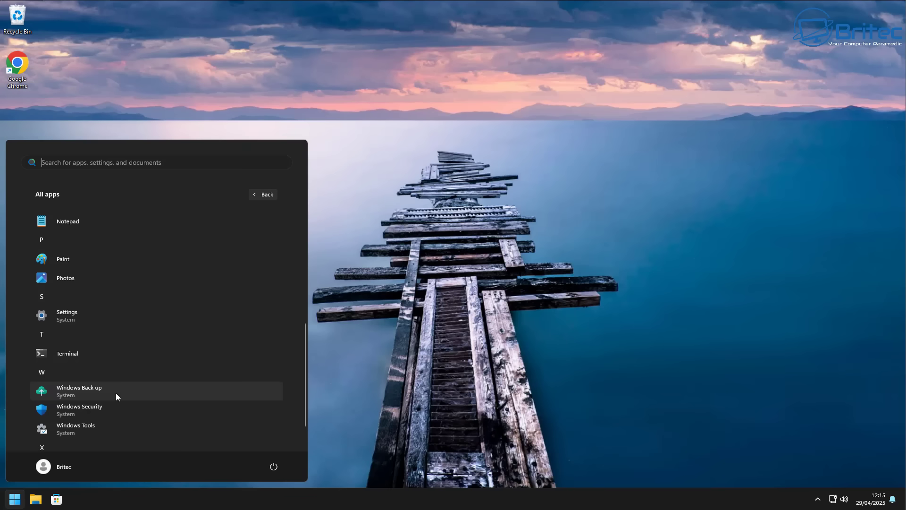
scroll(115, 394, "up", 5)
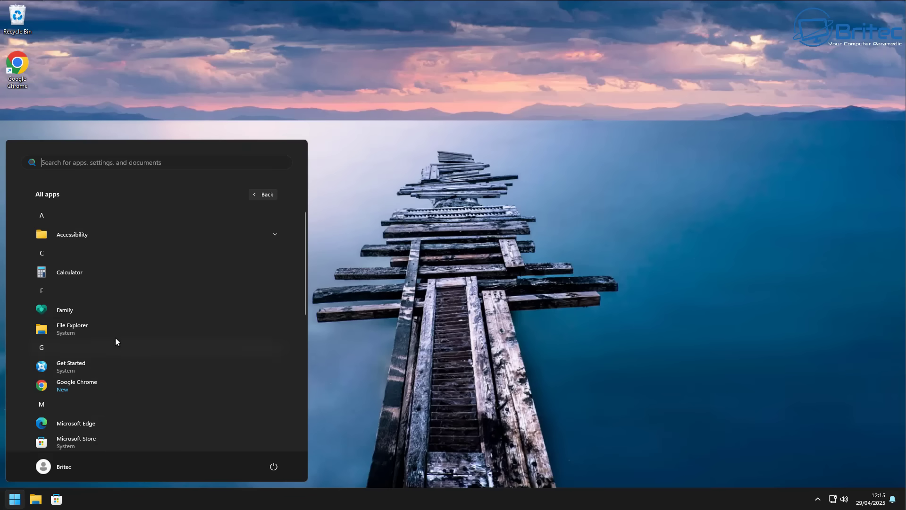
right_click(70, 310)
left_click(107, 352)
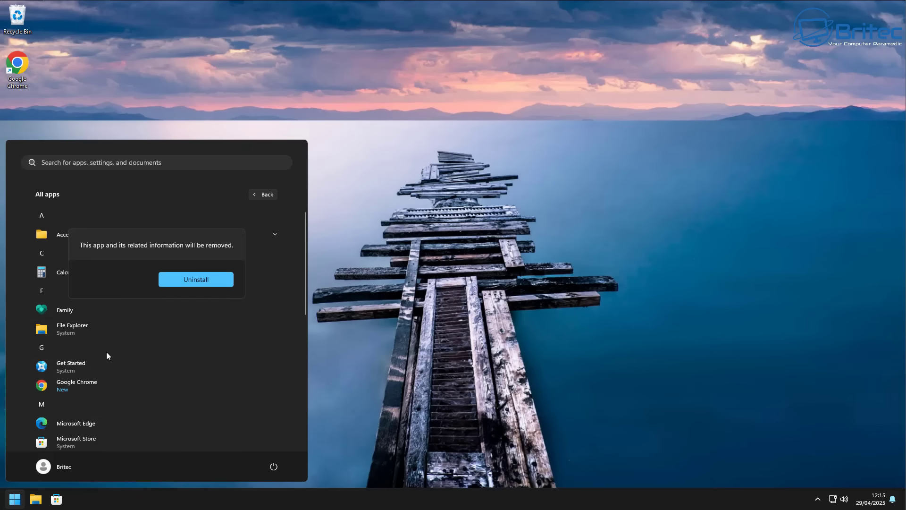
left_click(195, 279)
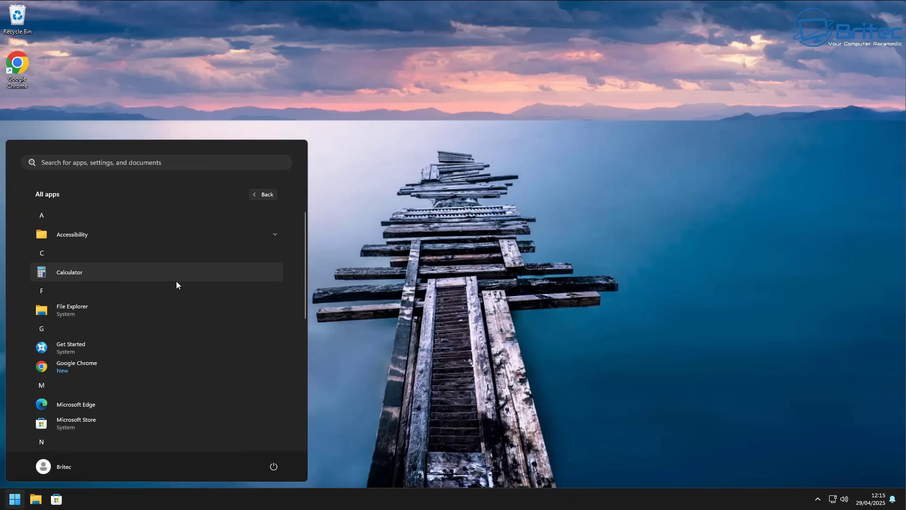
left_click(418, 268)
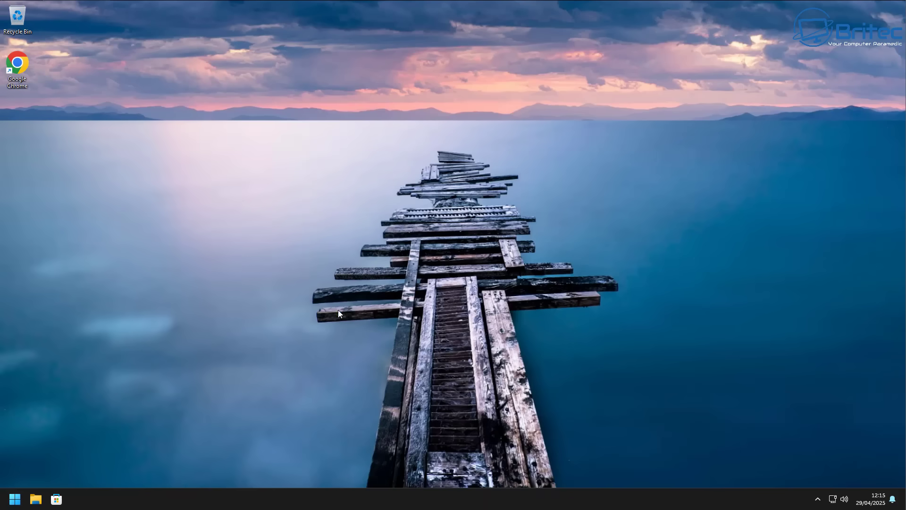
left_click(15, 499)
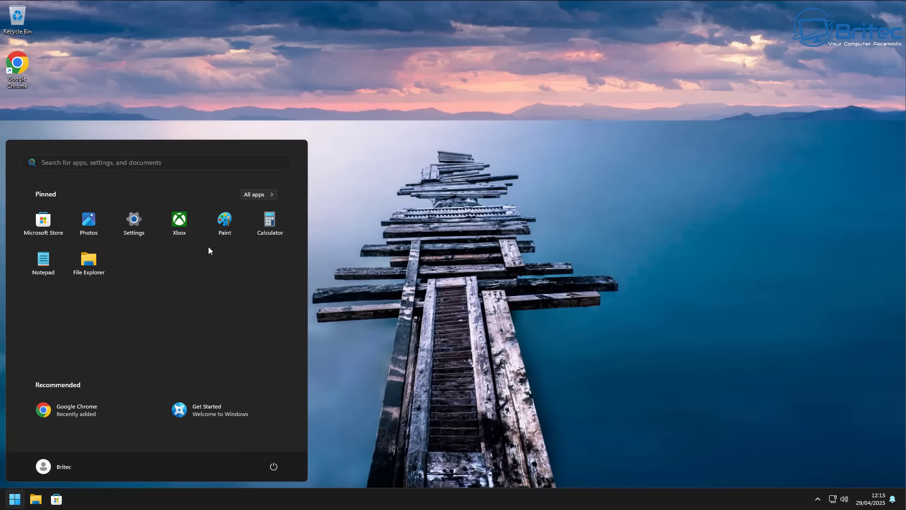
left_click(149, 223)
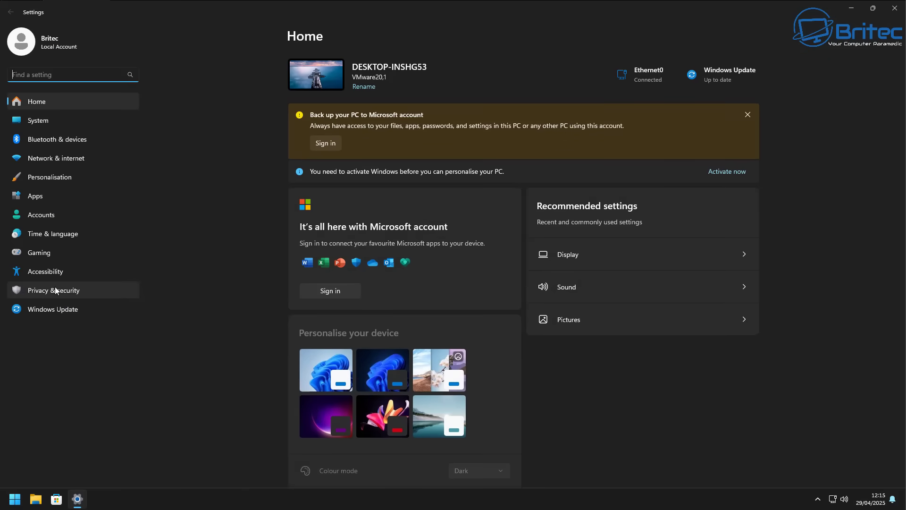
- Review Windows Update, then verify Location services are off under Privacy & security
left_click(55, 312)
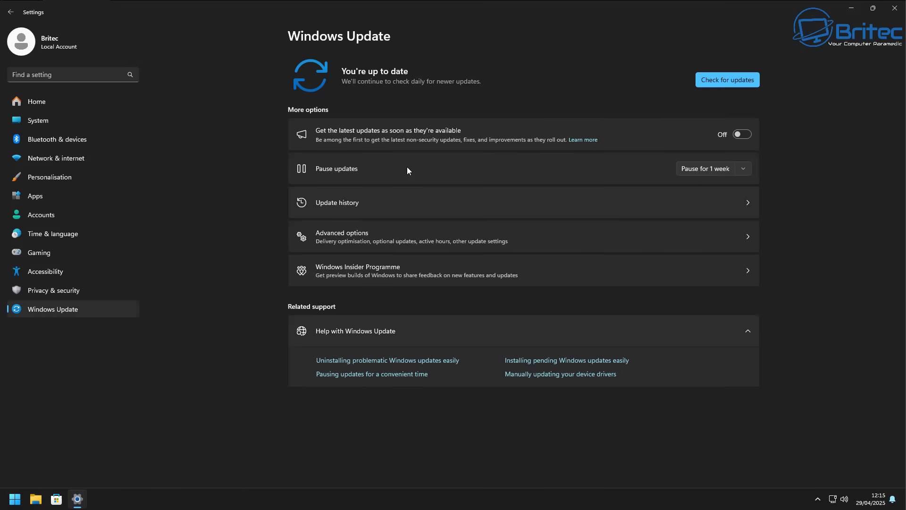
left_click(75, 291)
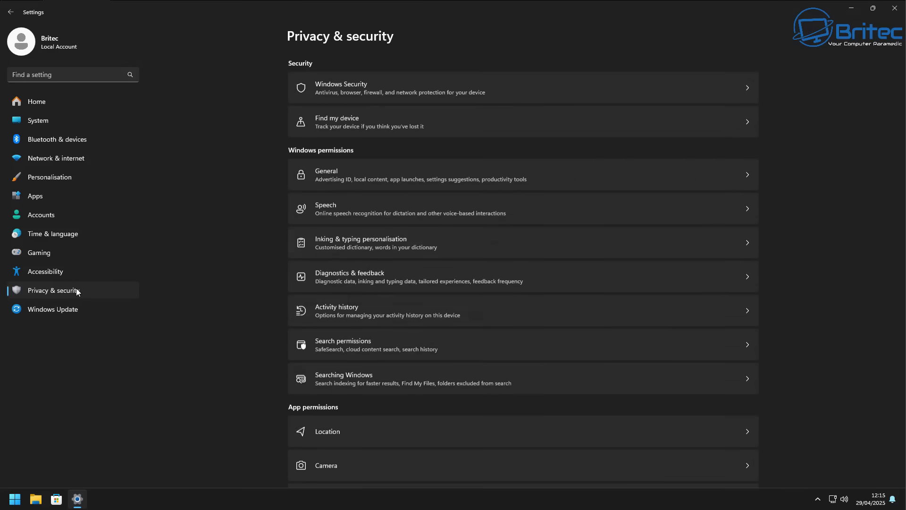
left_click(339, 425)
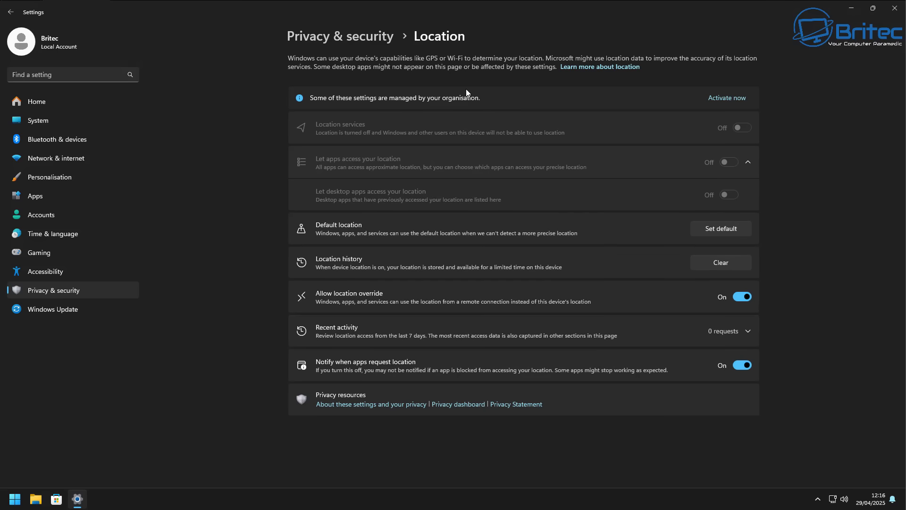
left_click(11, 12)
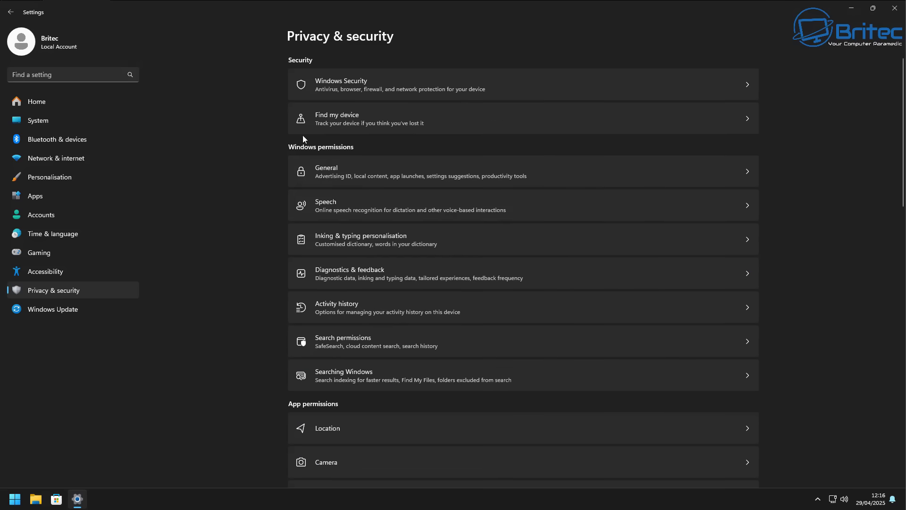
- Verify communication with unpaired devices is off under Other devices
scroll(526, 399, "down", 10)
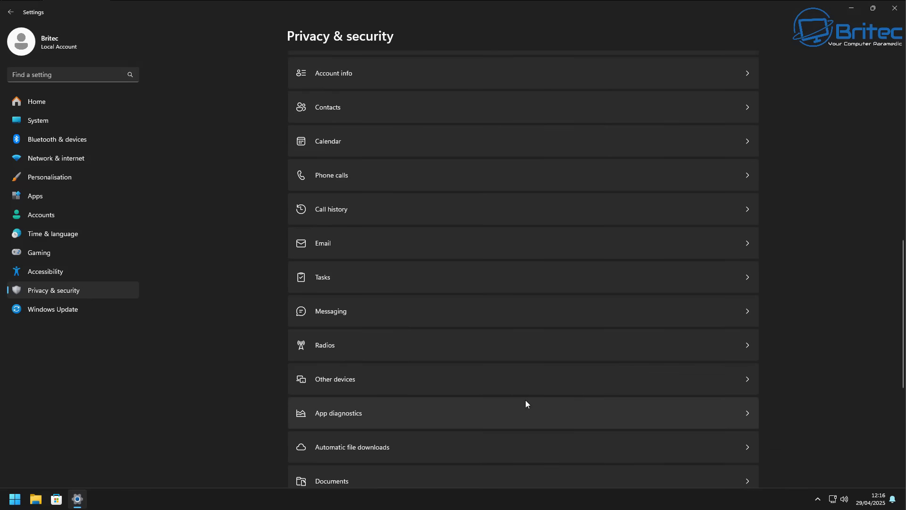
left_click(430, 379)
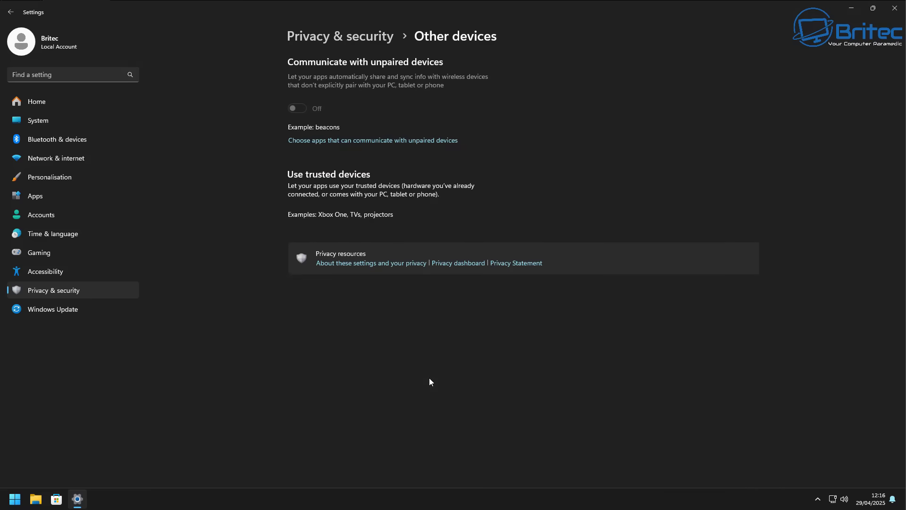
left_click(10, 12)
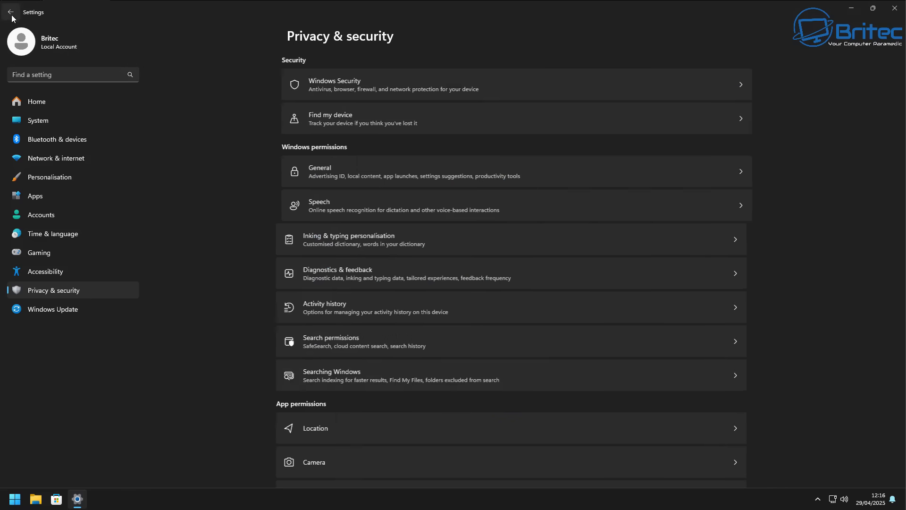
scroll(416, 384, "down", 10)
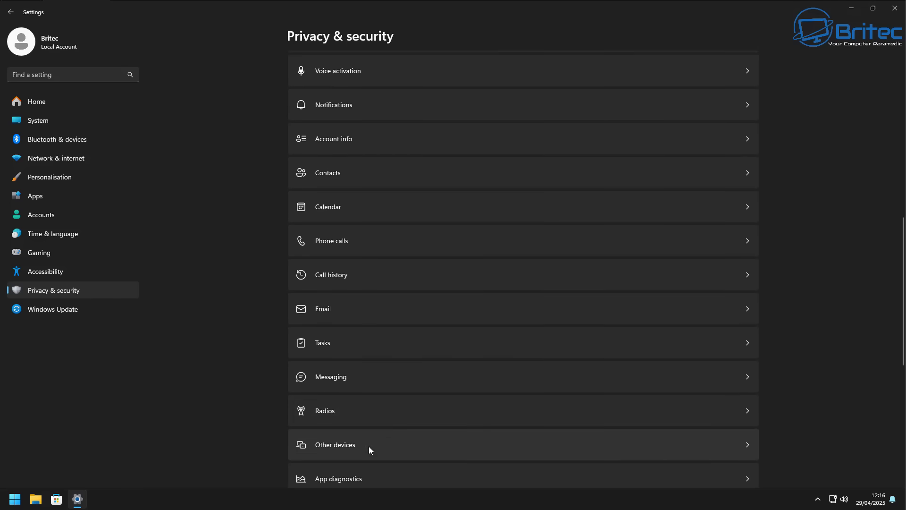
left_click(369, 447)
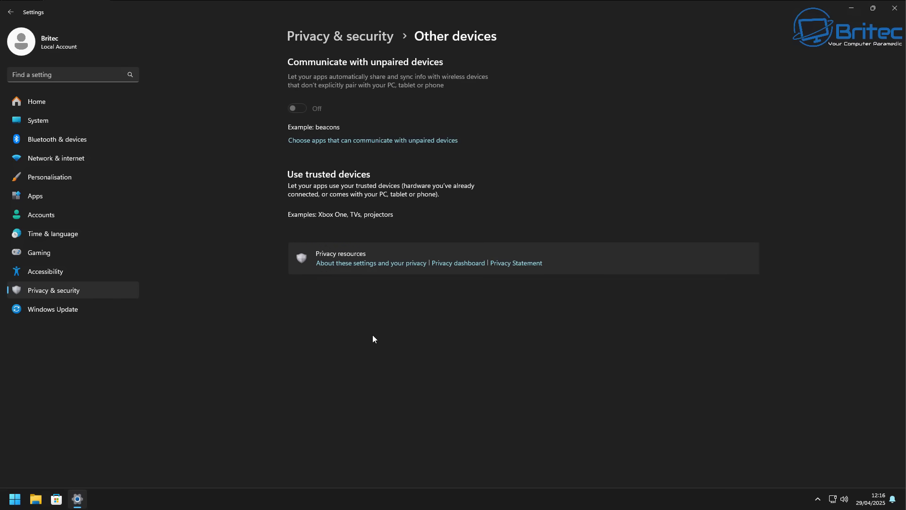
left_click(10, 13)
left_click(895, 10)
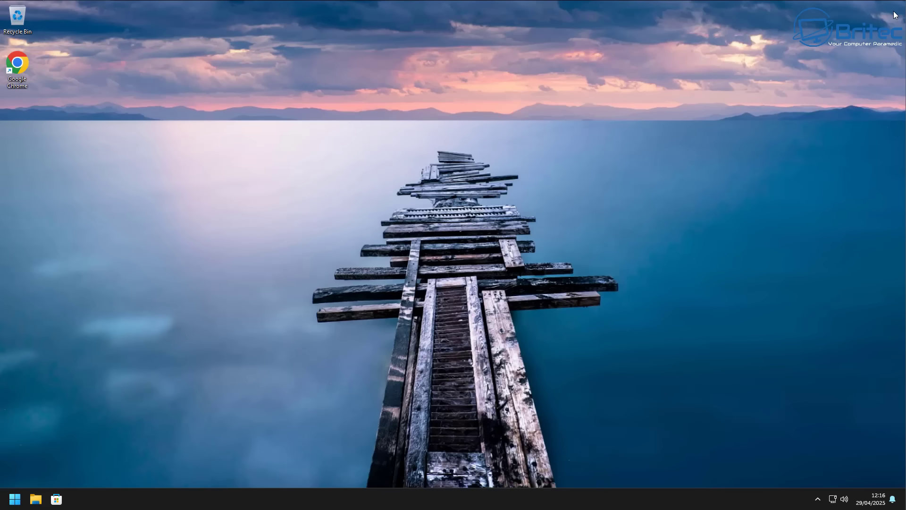